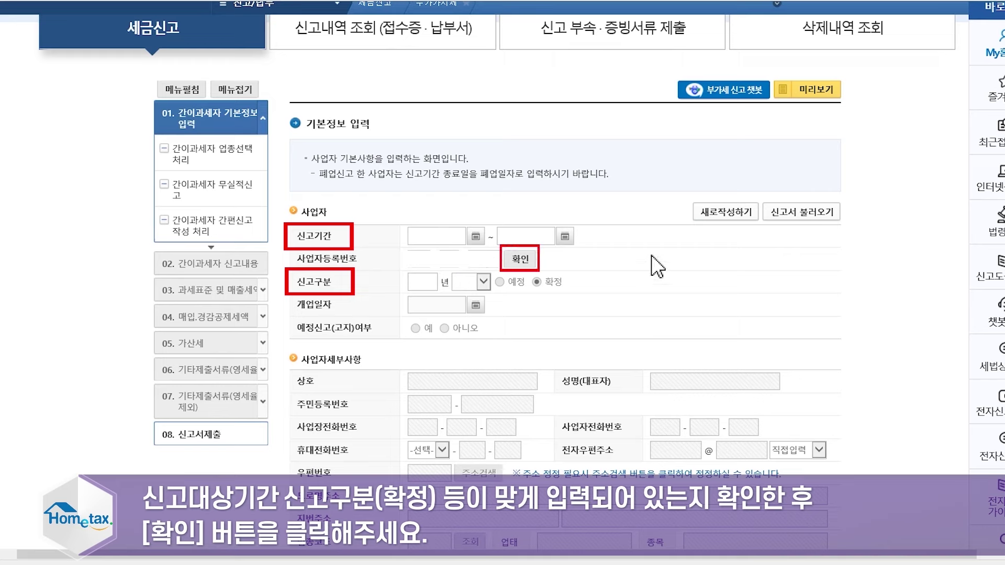
# Confirm the business registration number to fill in the business details, and save the basic information (기본정보 입력).
pyautogui.click(521, 261)
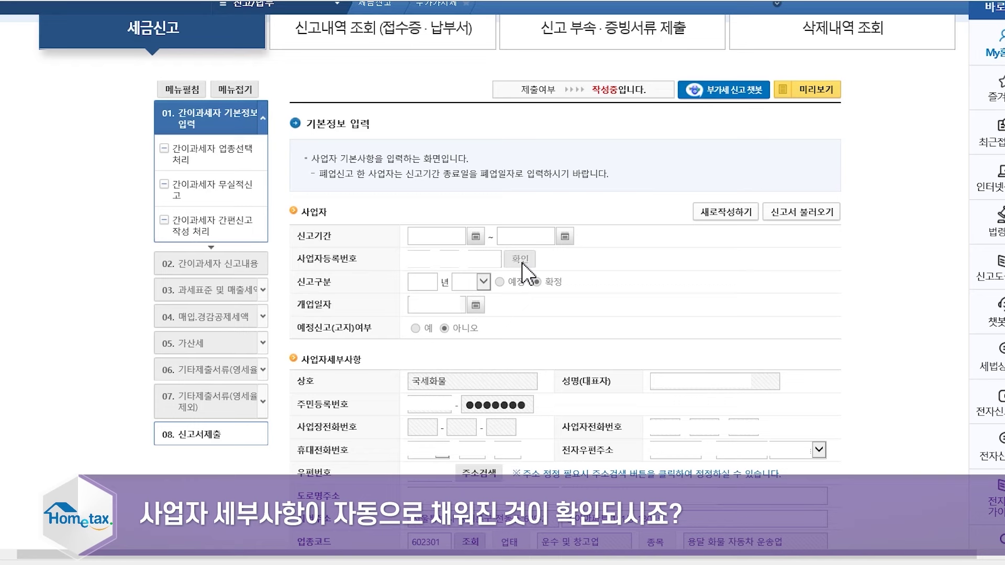
pyautogui.scroll(-3, 559, 403)
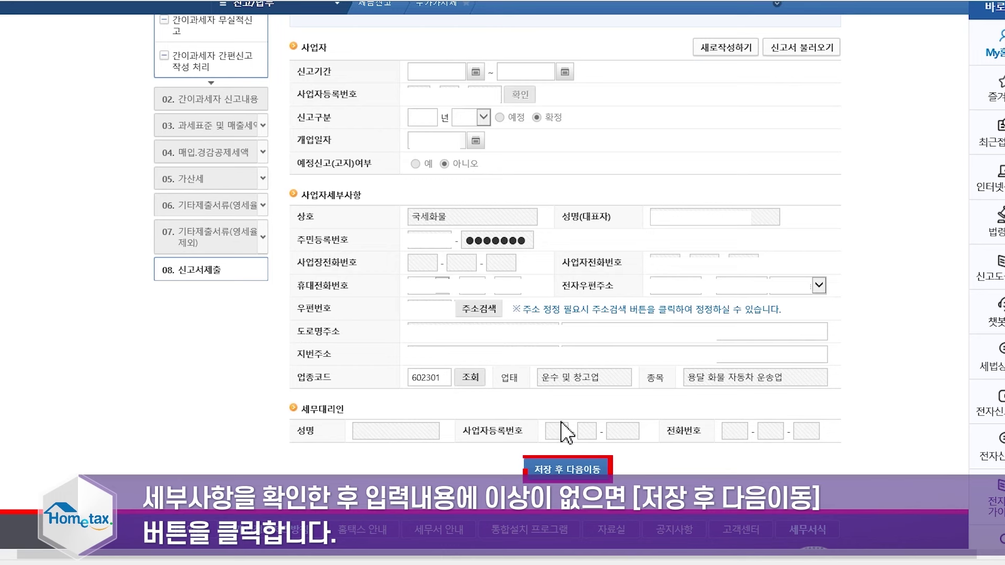
pyautogui.click(564, 468)
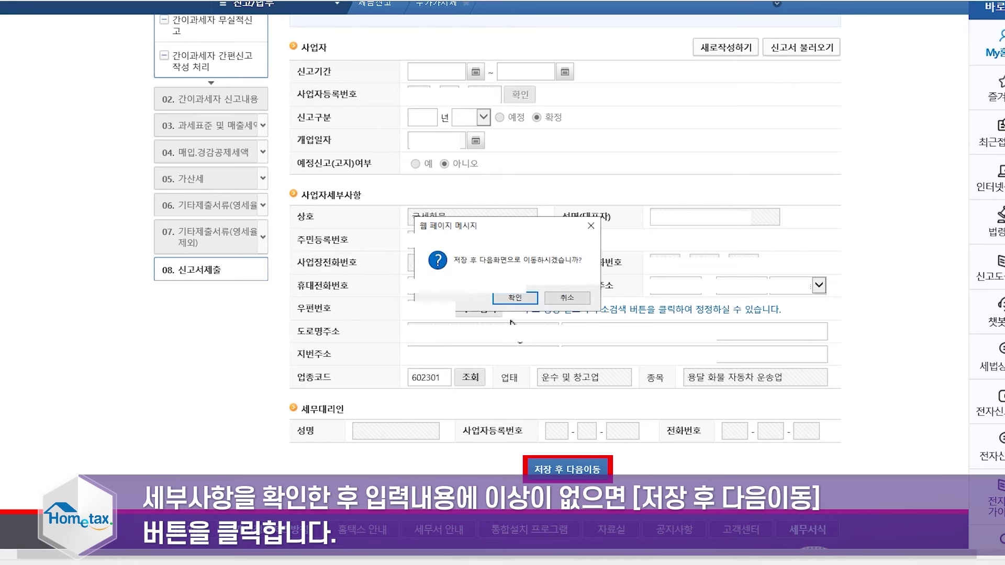
pyautogui.click(515, 297)
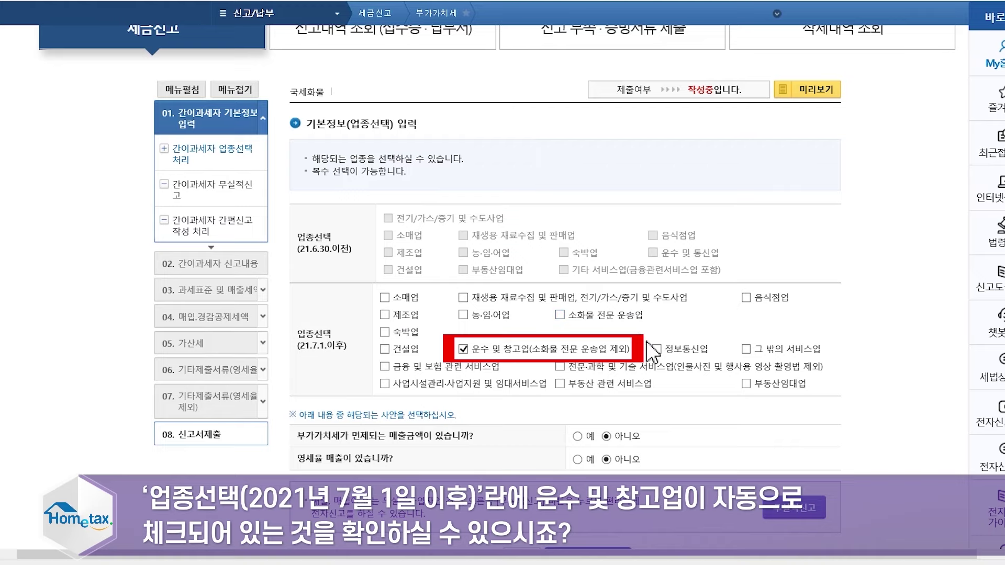
# Save the industry selection with 운수 및 창고업(소화물 전문 운송업 제외) checked and continue to the 신고내용 screen.
pyautogui.scroll(-3, 649, 347)
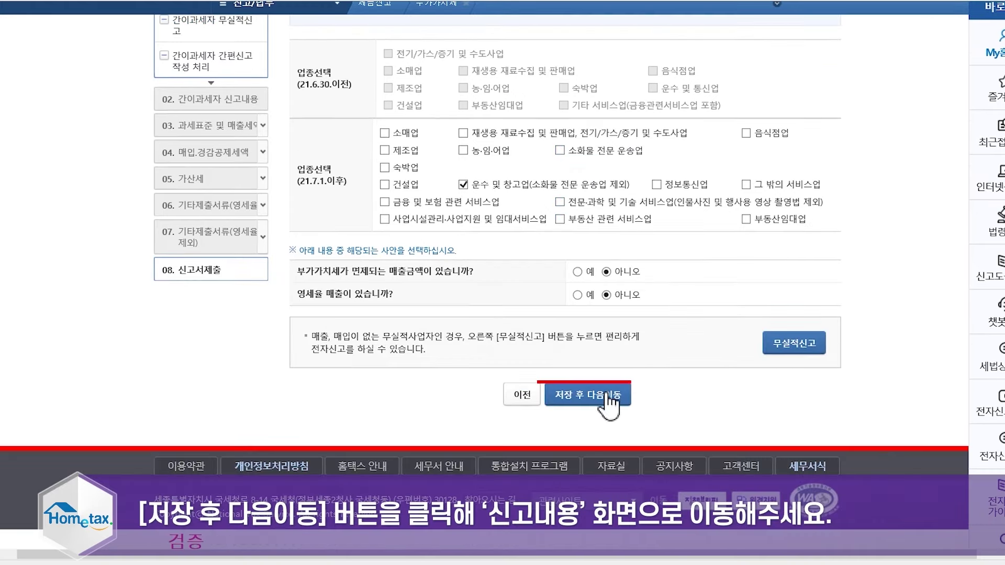
pyautogui.click(607, 401)
pyautogui.click(571, 248)
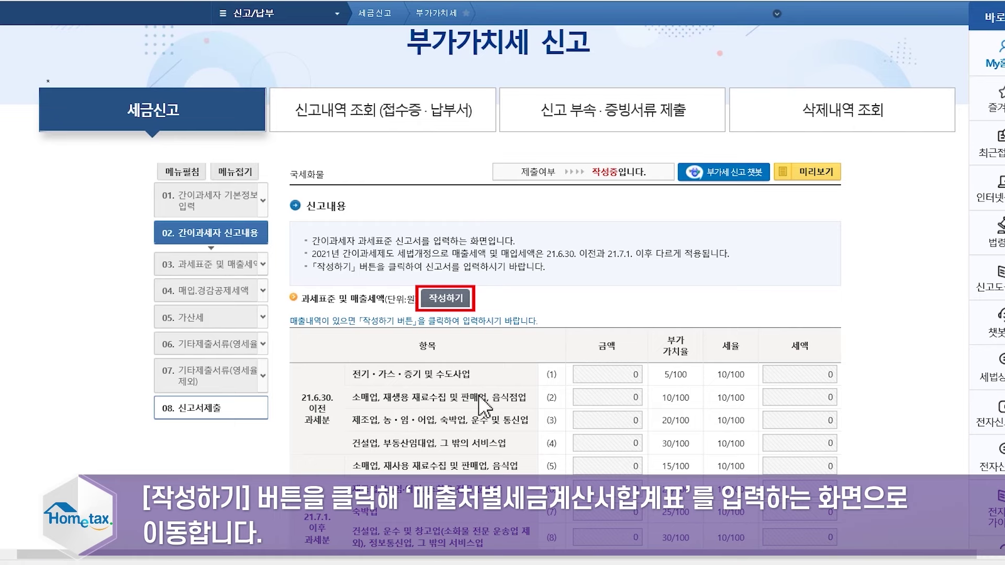
# Start filling in 과세표준 및 매출세액 and open the 매출처별세금계산서합계표 form for the taxable portion (과세분).
pyautogui.click(454, 302)
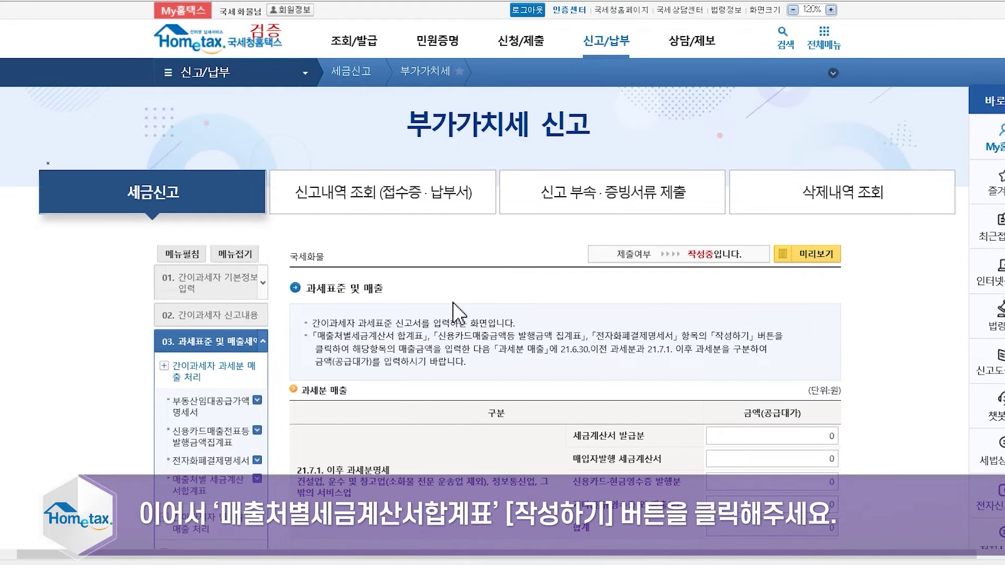
pyautogui.scroll(-5, 458, 308)
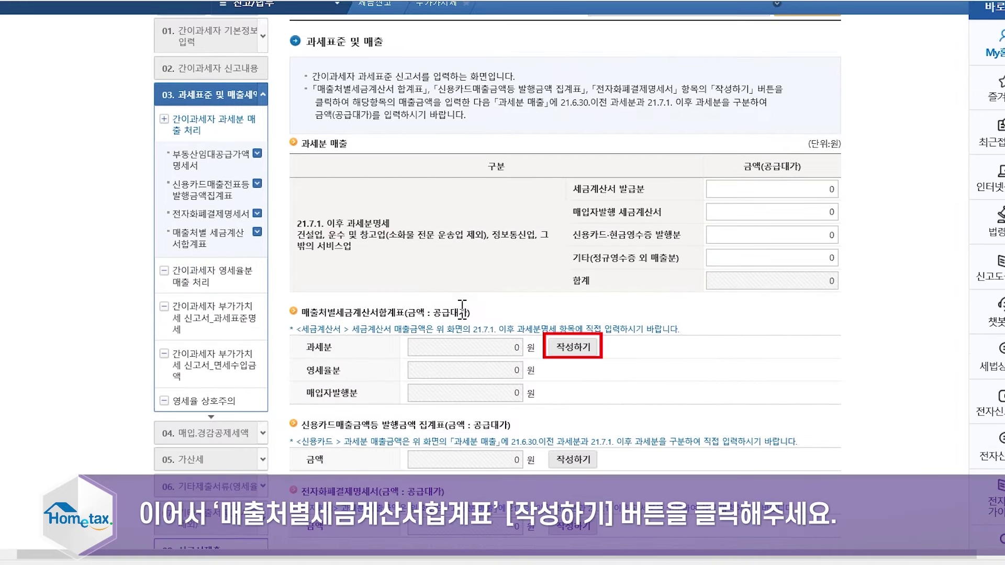
pyautogui.click(582, 350)
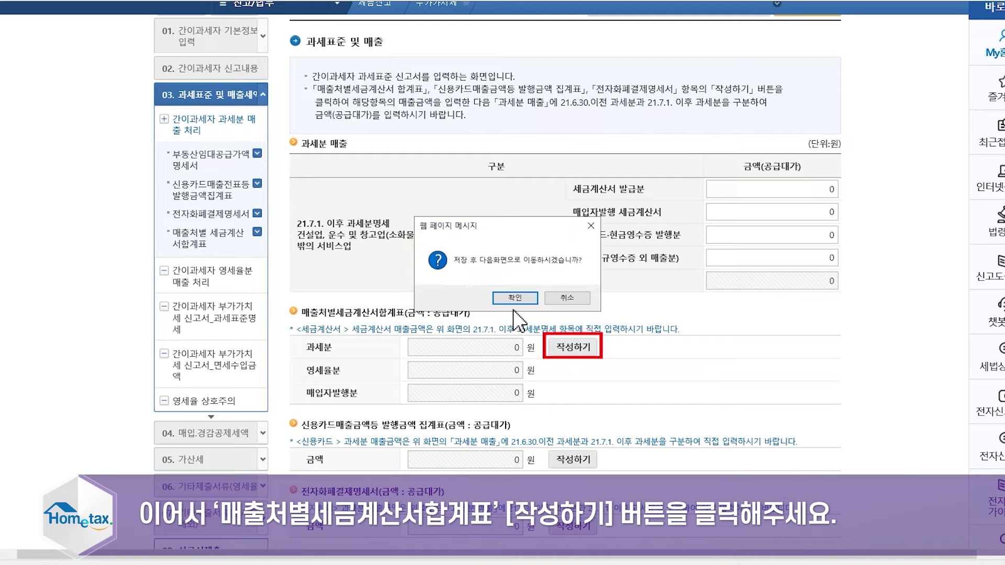
pyautogui.click(507, 301)
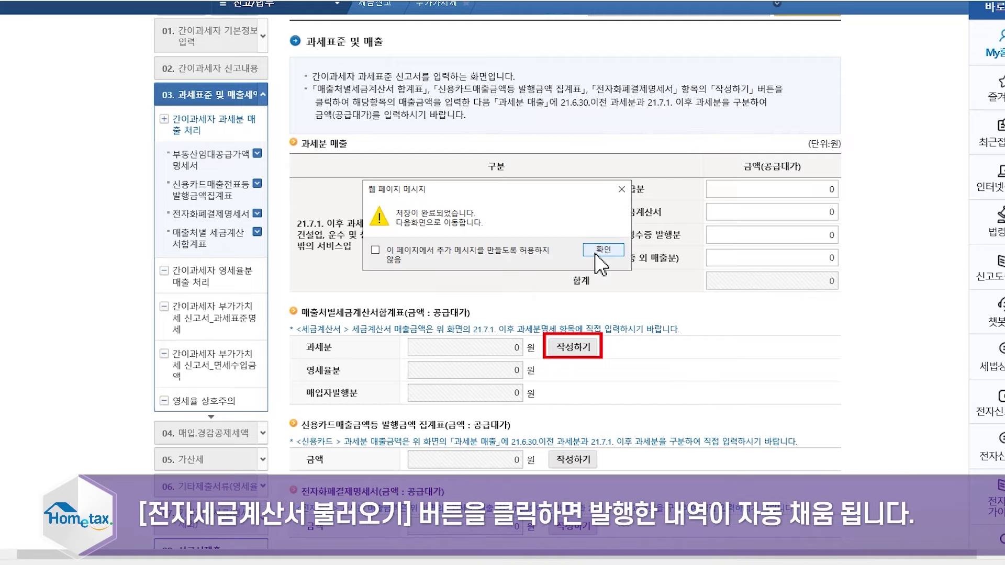
pyautogui.click(597, 256)
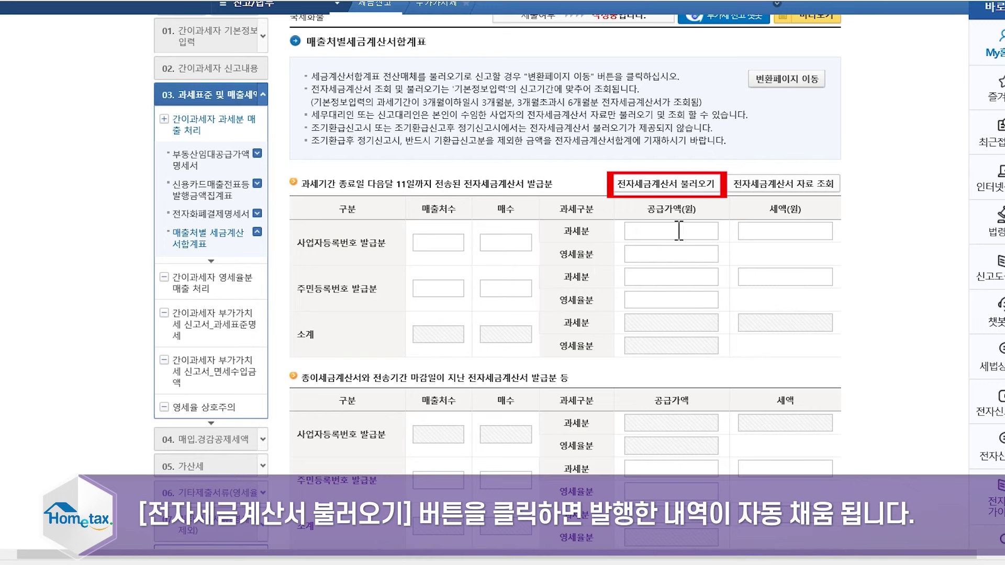
# Load the issued electronic tax invoices into the 매출처별세금계산서합계표.
pyautogui.click(685, 184)
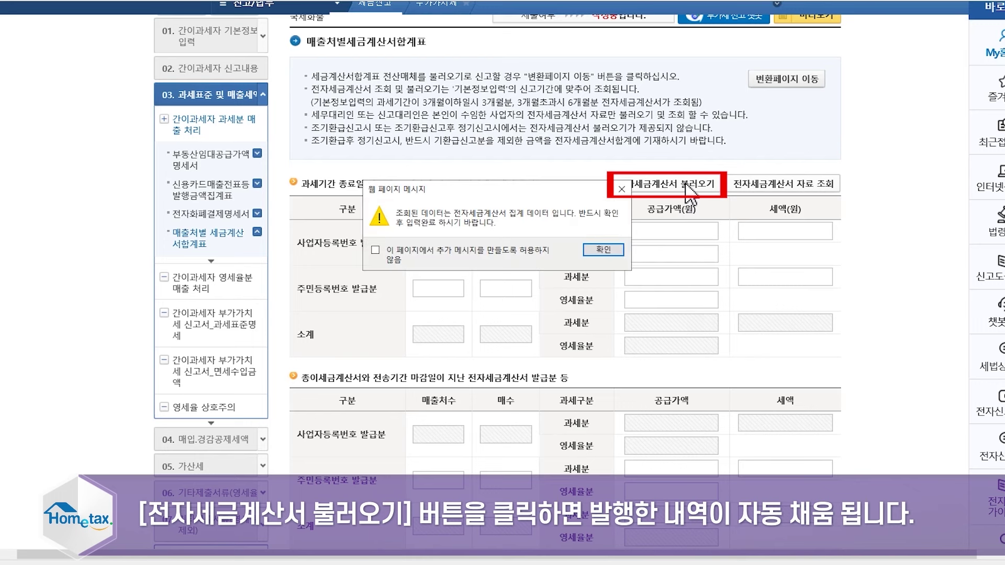
pyautogui.click(603, 250)
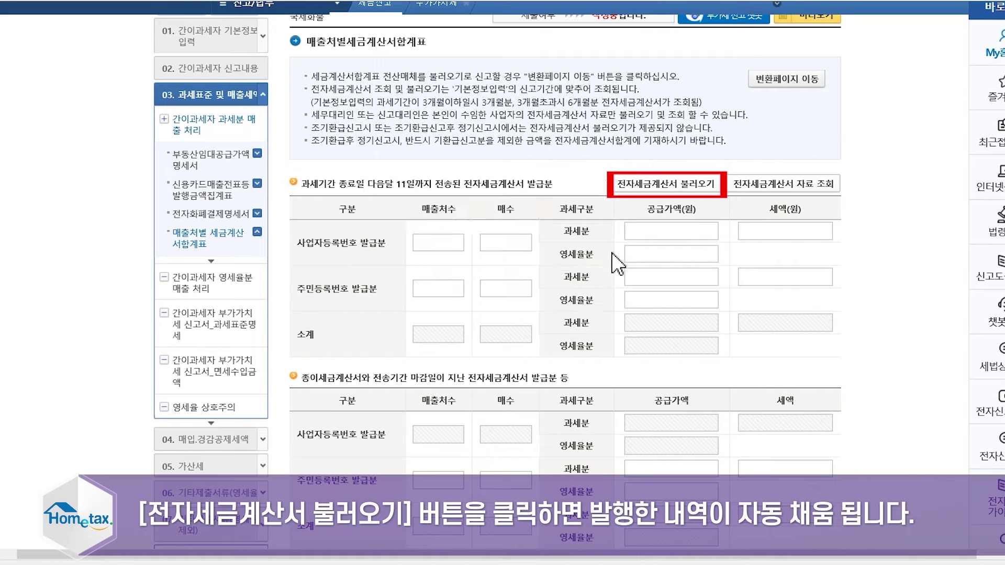
pyautogui.click(867, 352)
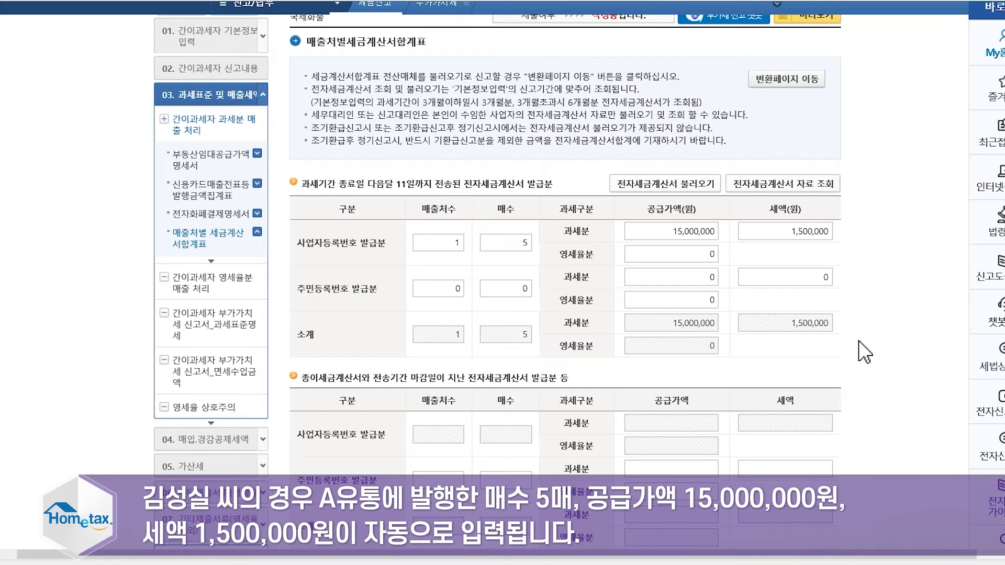
# Enter and verify the buyer's business registration number in the paper tax invoice detail section, with 과세분 as the tax type.
pyautogui.scroll(-2, 863, 351)
pyautogui.scroll(-1, 863, 352)
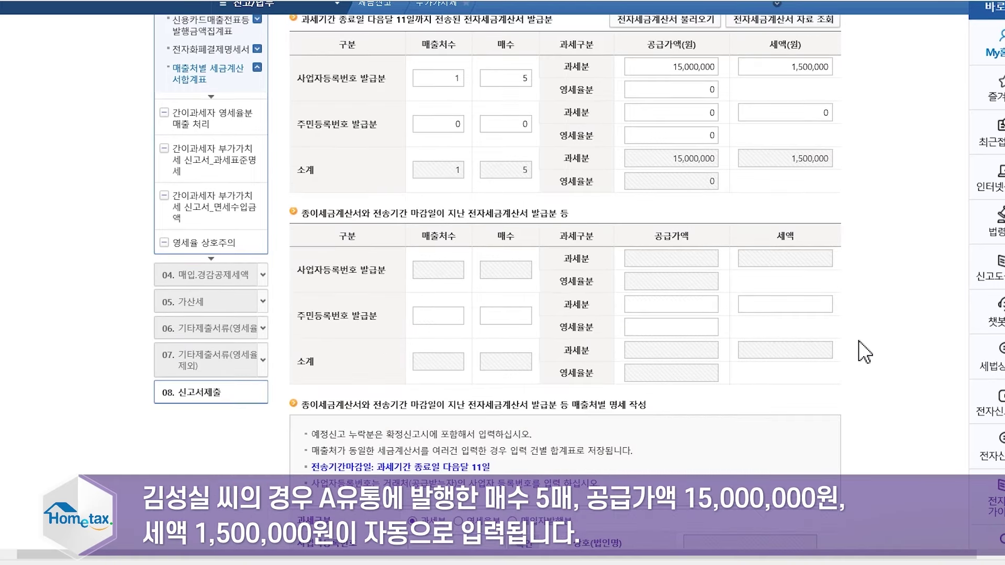
pyautogui.scroll(-2, 865, 352)
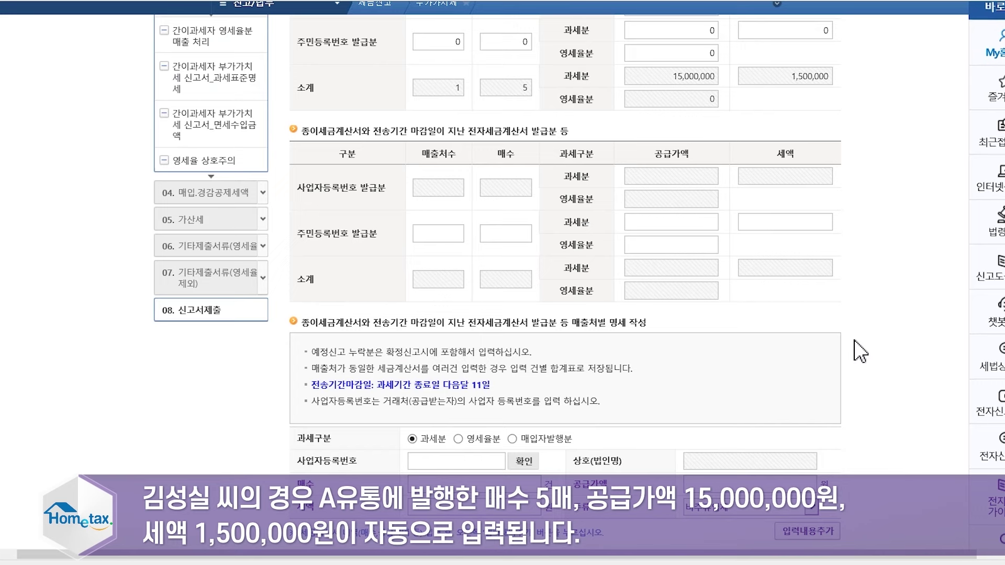
pyautogui.scroll(-2, 861, 352)
pyautogui.scroll(-2, 860, 351)
pyautogui.scroll(-1, 861, 352)
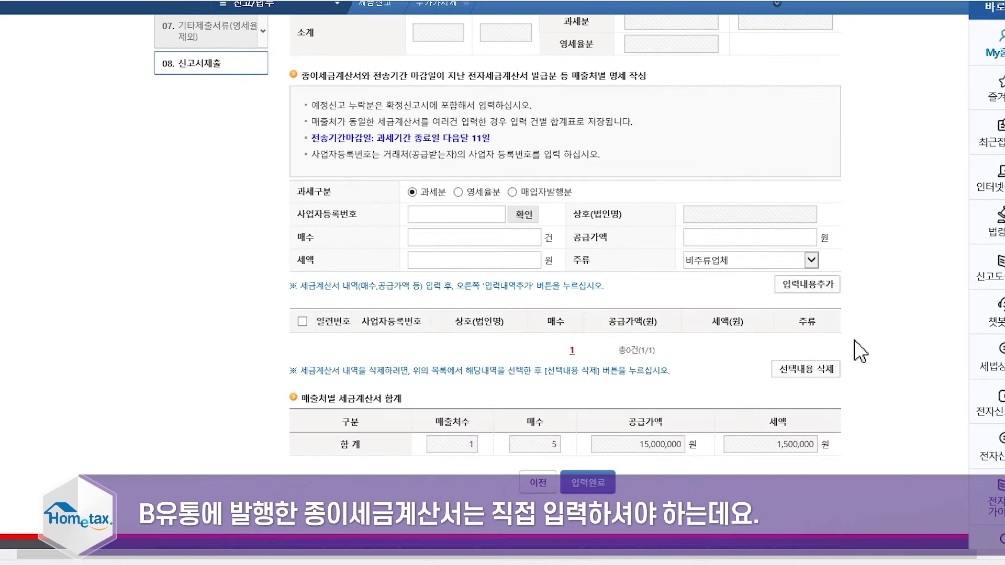
pyautogui.click(450, 221)
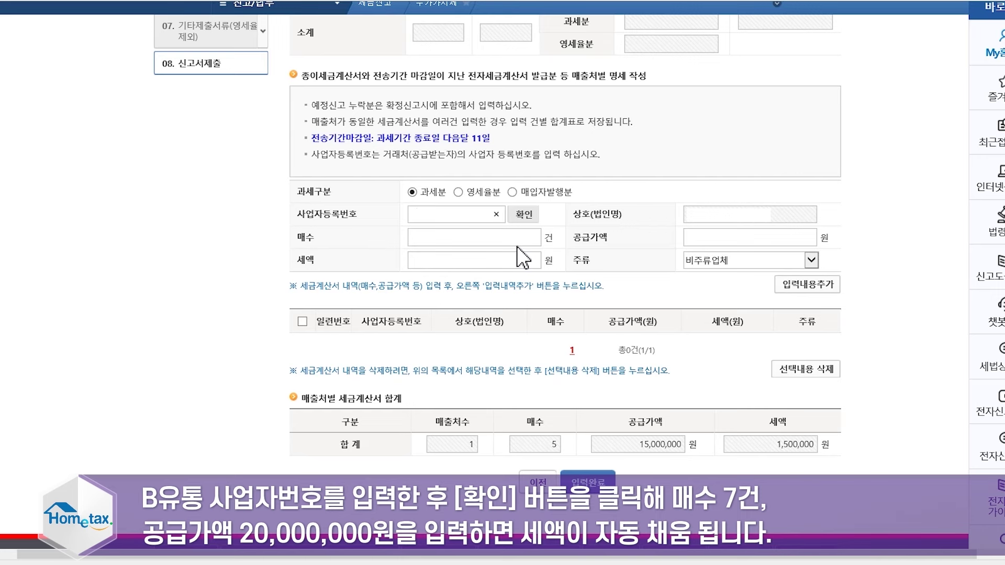
pyautogui.click(523, 216)
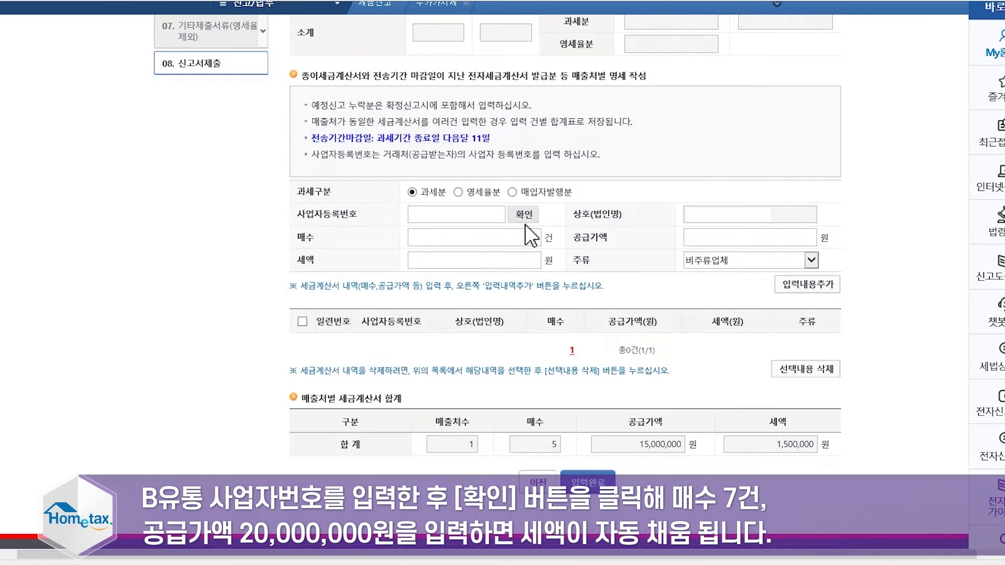
# Set the paper invoice count to 7 and the supply value to 20,000,000 won, and add the entry to the buyer list.
pyautogui.click(527, 237)
pyautogui.write('7')
pyautogui.click(760, 236)
pyautogui.write('20000000')
pyautogui.press('Tab')
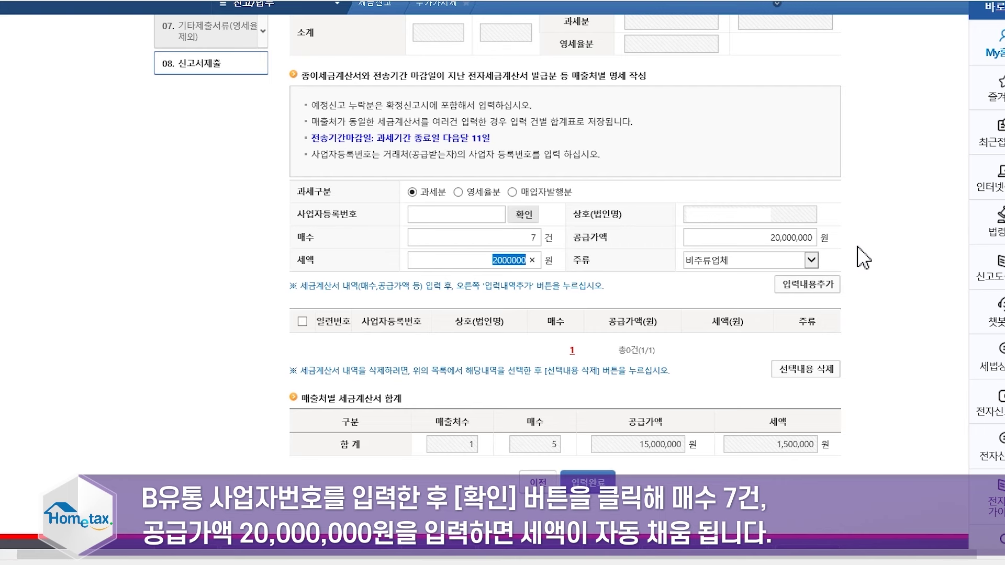
pyautogui.click(824, 287)
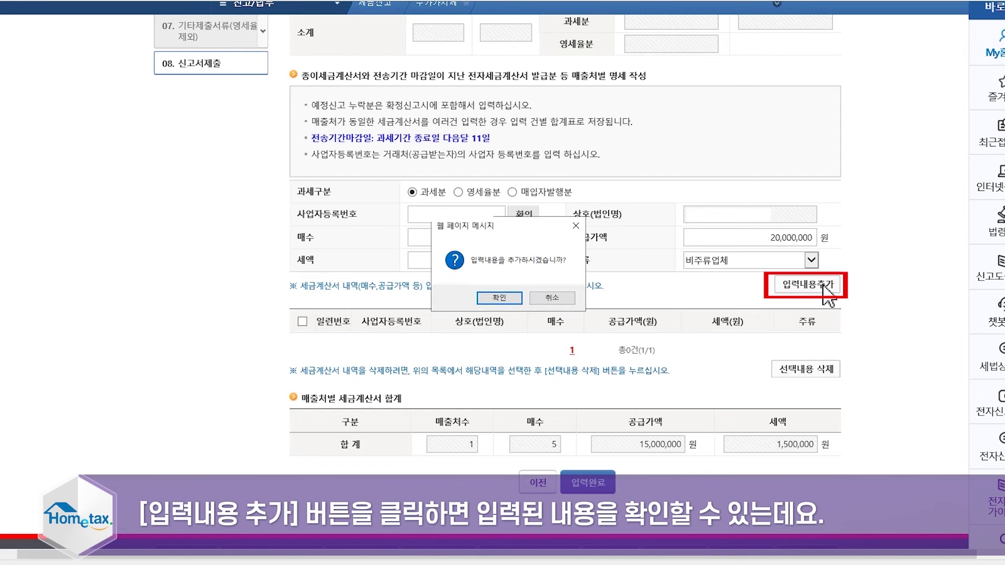
pyautogui.click(497, 298)
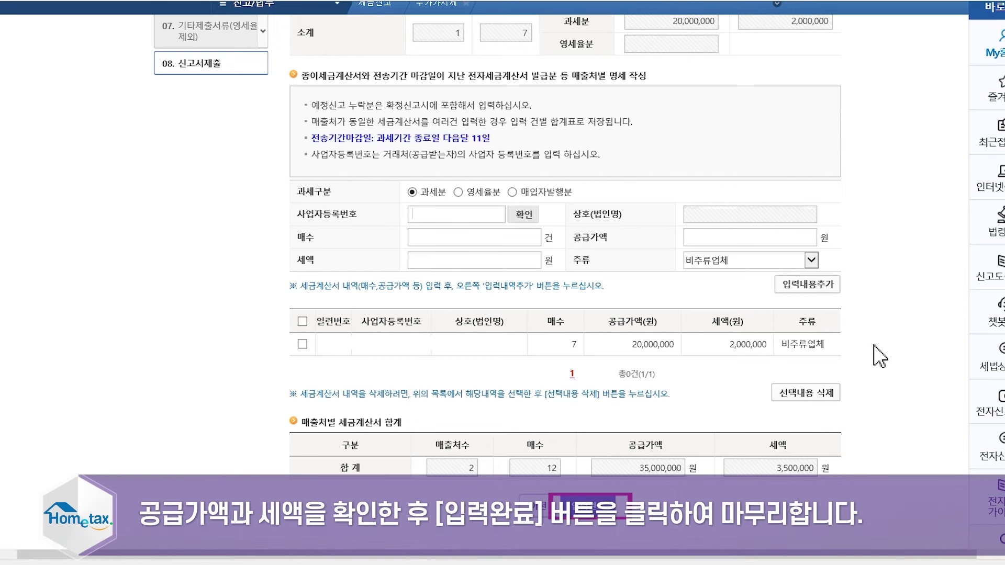
# Complete the 매출처별세금계산서합계표 entry and return to the 과세표준 및 매출 screen.
pyautogui.scroll(-2, 879, 356)
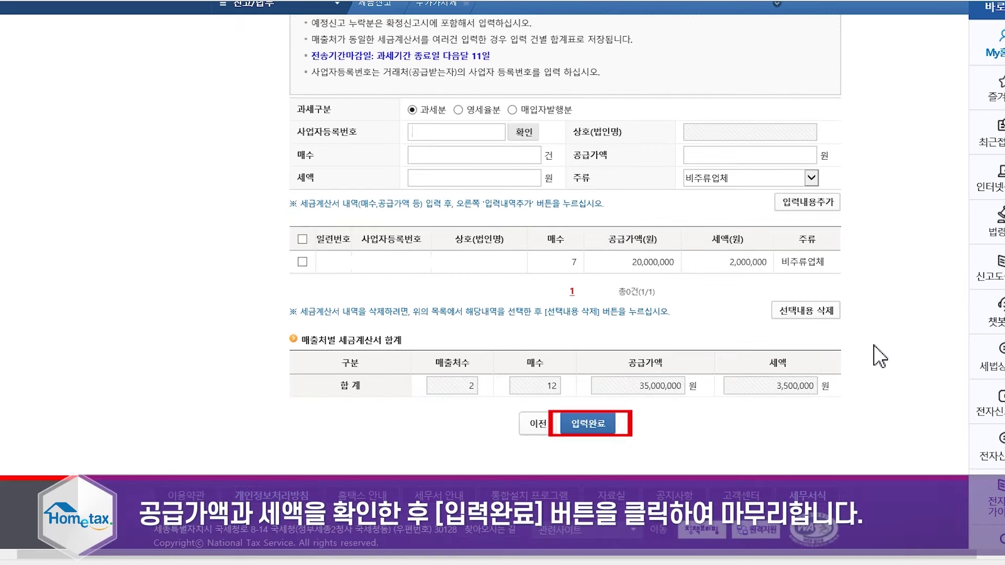
pyautogui.click(591, 426)
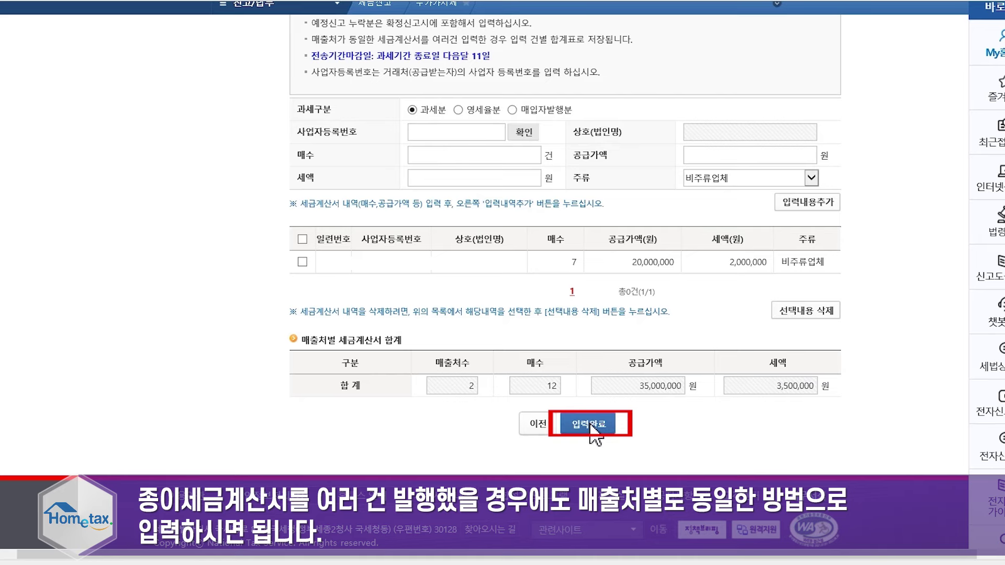
pyautogui.click(589, 424)
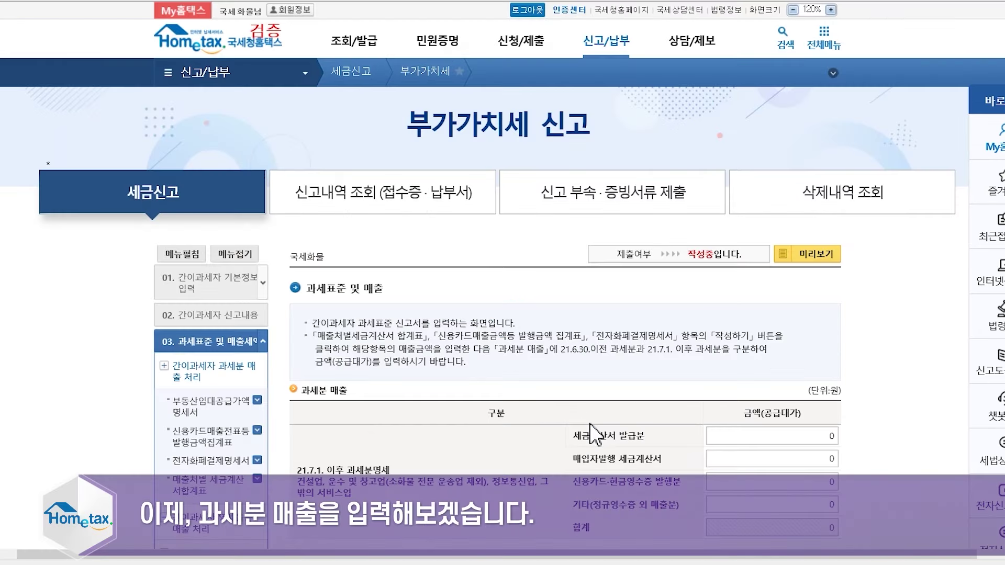
# Set the 세금계산서 발급분 amount to 38,500,000 won in the taxable sales after 21.7.1.
pyautogui.scroll(-2, 590, 424)
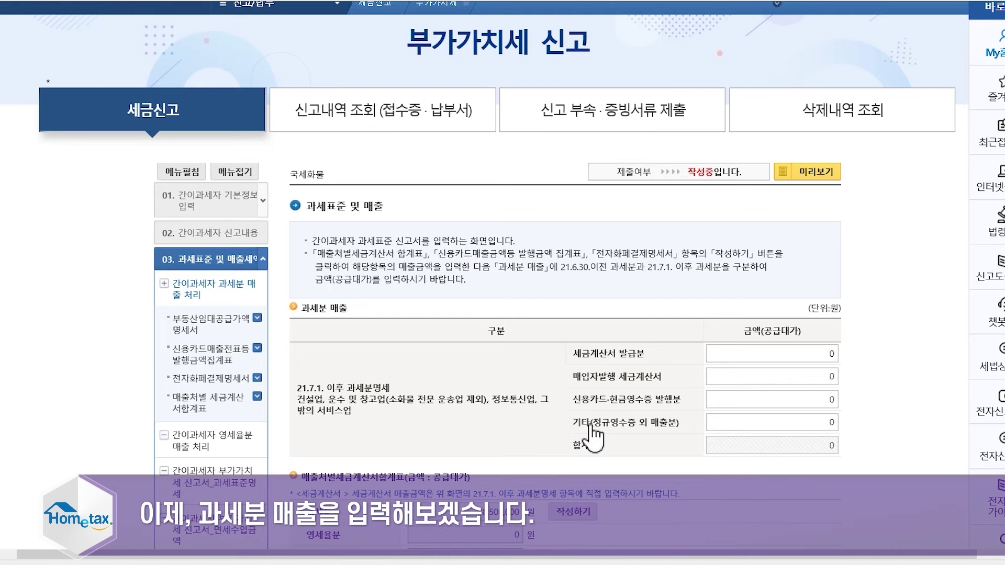
pyautogui.scroll(-2, 590, 427)
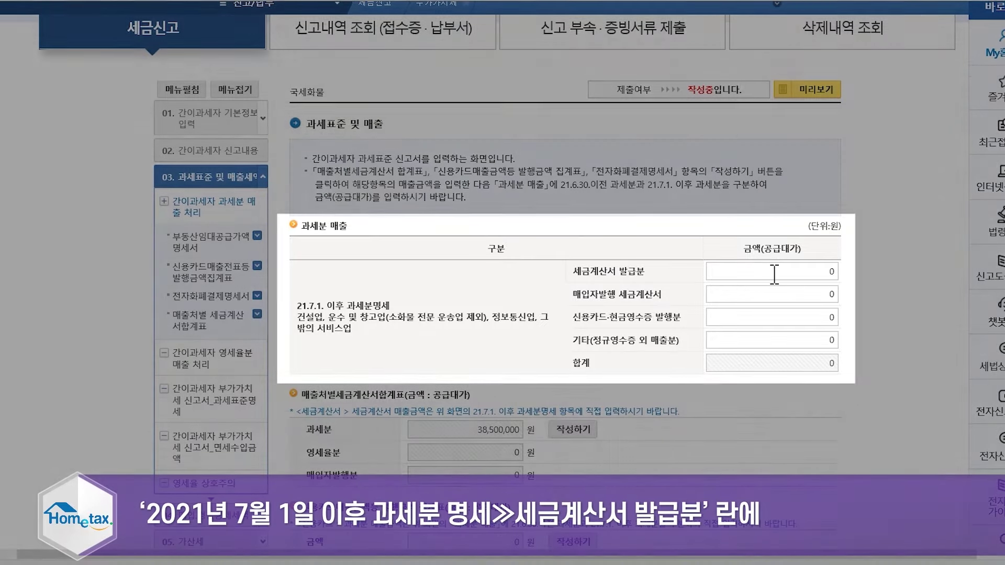
pyautogui.click(774, 273)
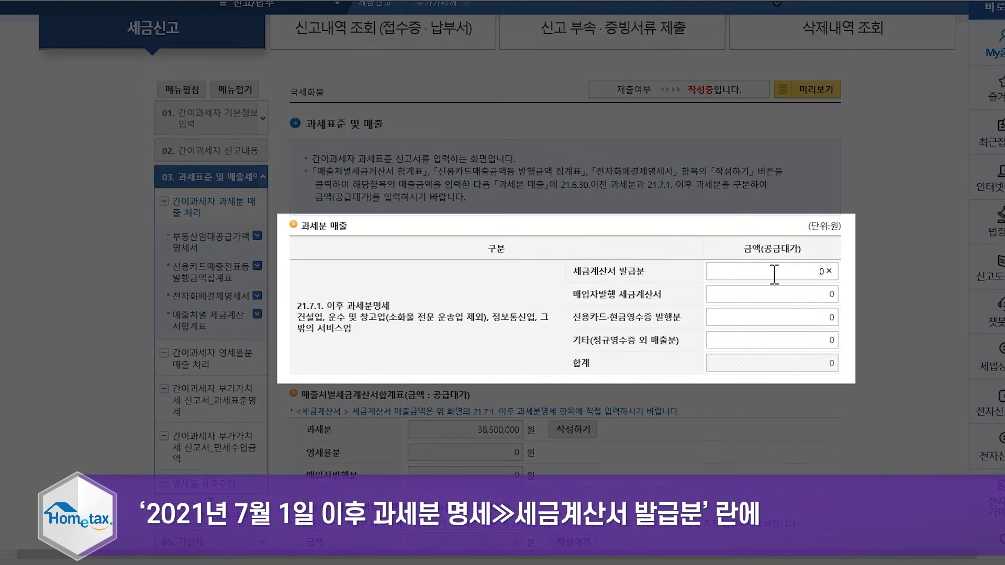
pyautogui.moveTo(774, 274); pyautogui.dragTo(777, 285)
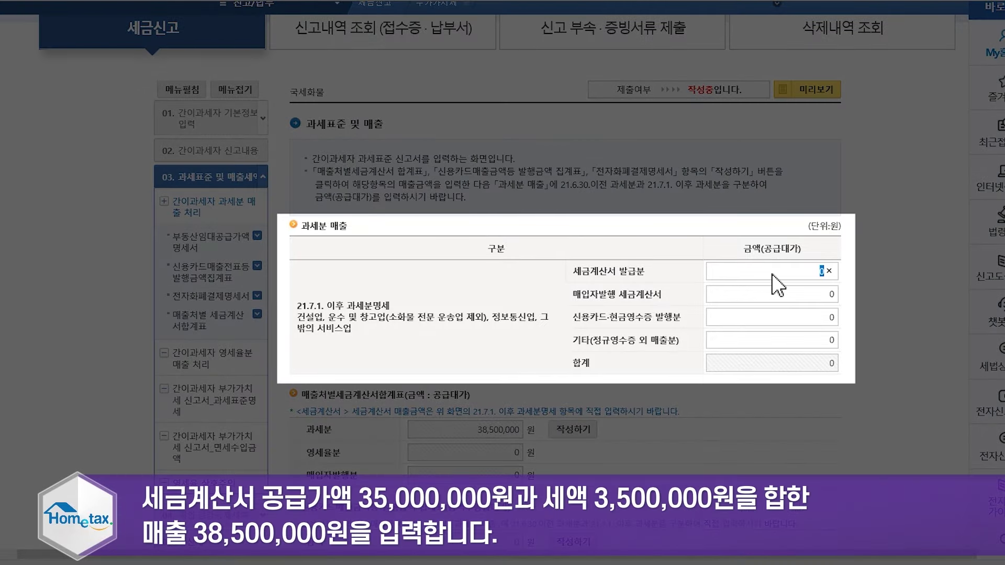
pyautogui.write('38500000')
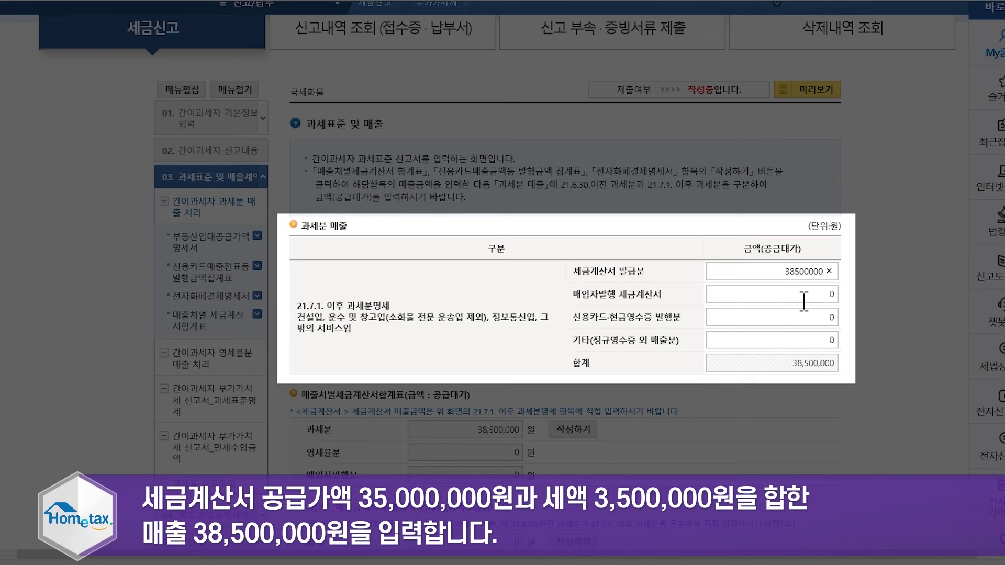
pyautogui.click(884, 353)
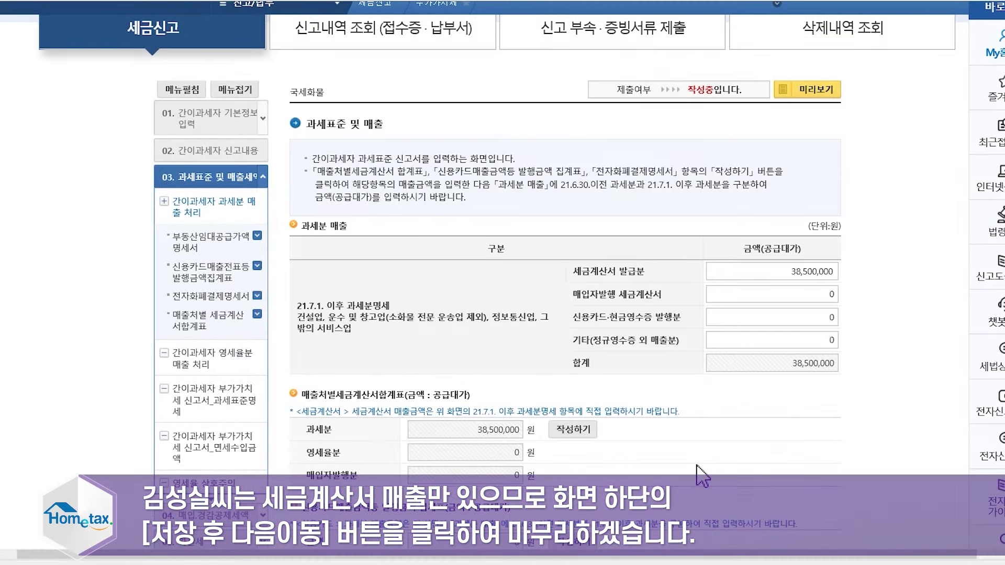
# Save the 과세표준 및 매출 entries and return to the 신고내용 screen.
pyautogui.scroll(-6, 701, 476)
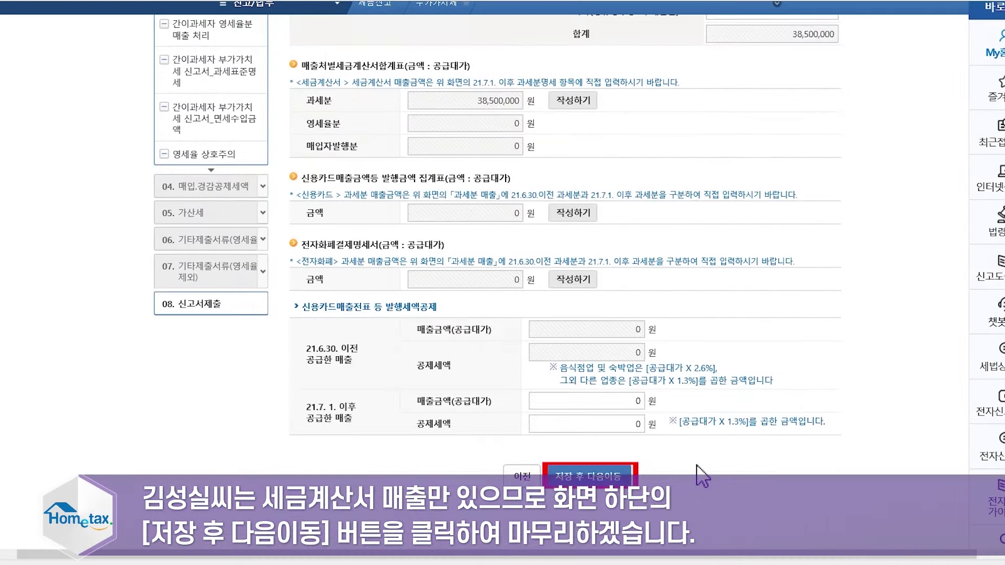
pyautogui.click(602, 477)
pyautogui.click(515, 297)
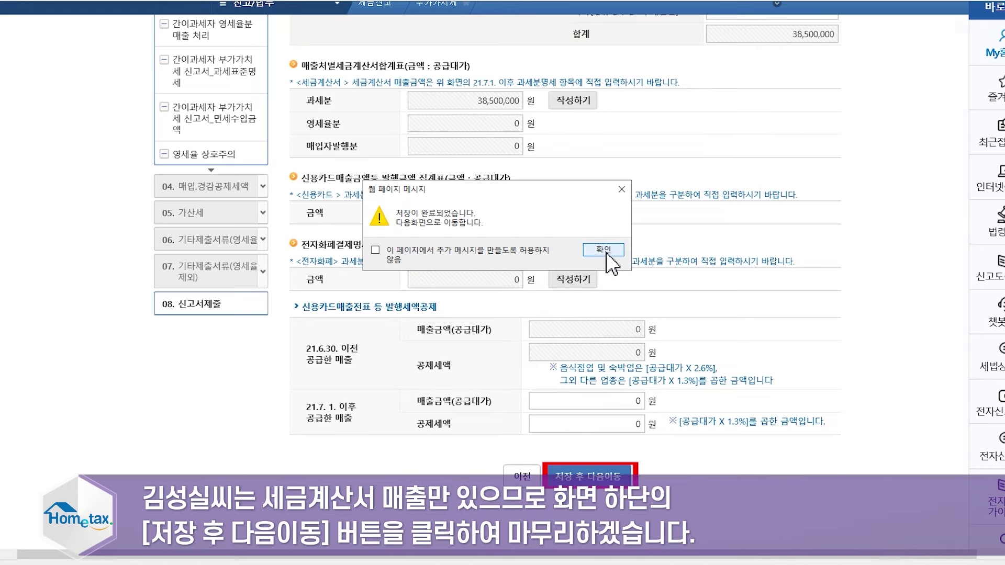
pyautogui.click(606, 252)
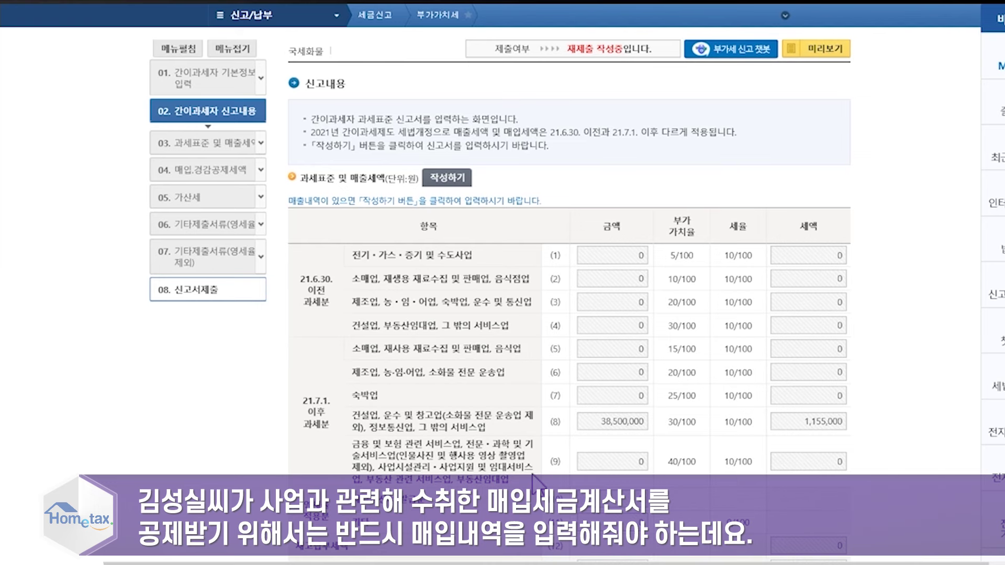
# Open the 매입처별 세금계산서 합계표 form from the 공제세액 section, saving the 매입세금계산서등 수취세액 공제 screen.
pyautogui.scroll(-5, 532, 476)
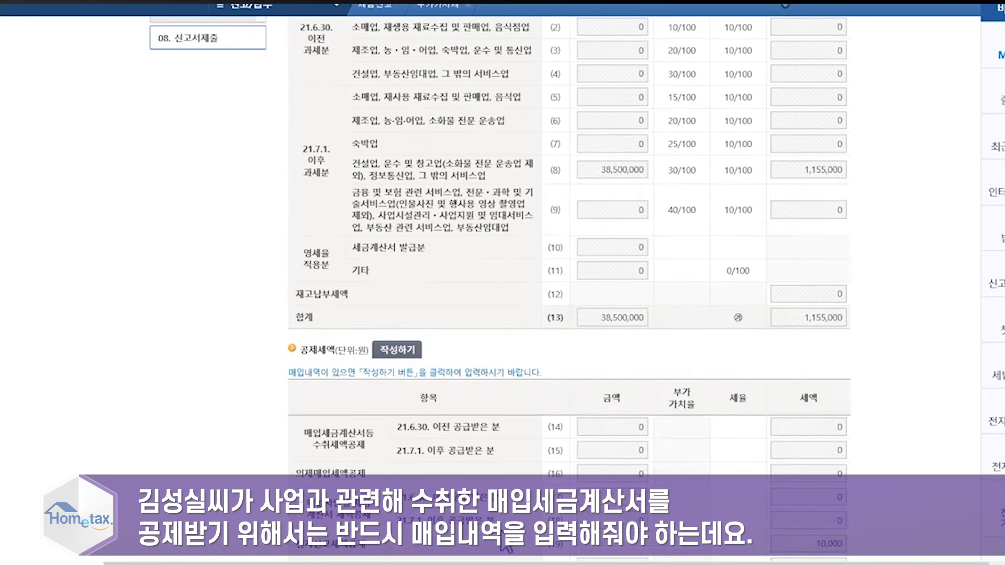
pyautogui.scroll(-5, 388, 221)
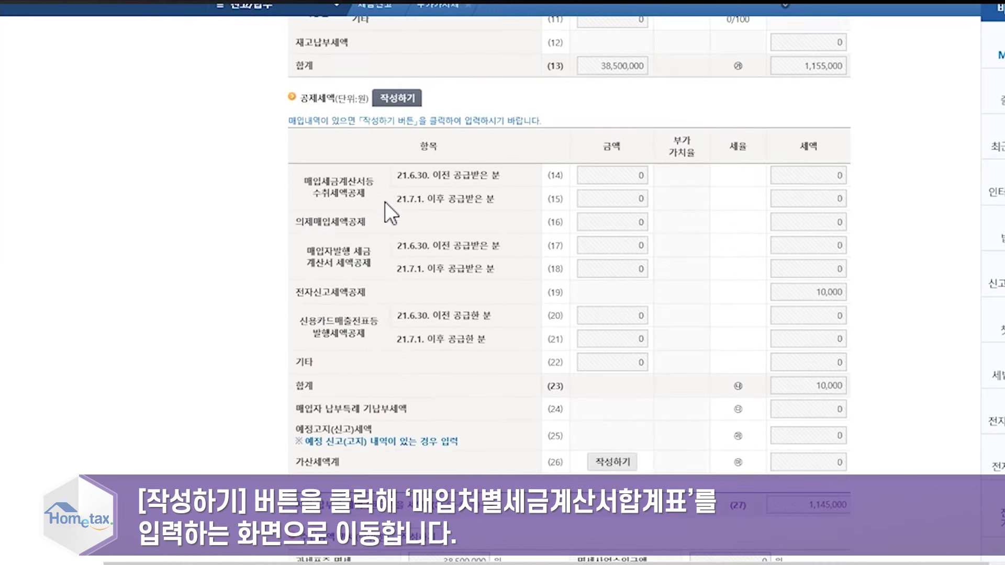
pyautogui.click(403, 102)
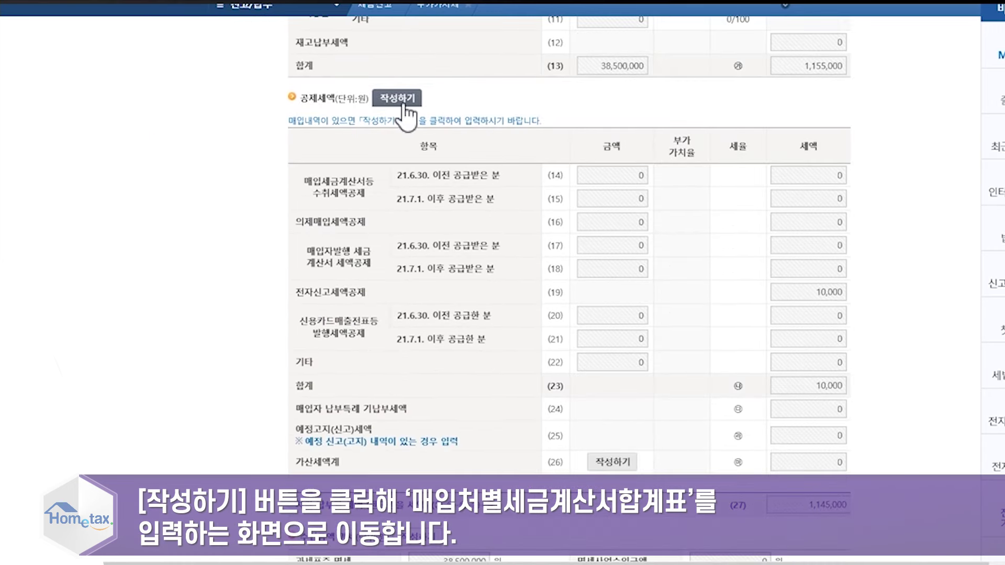
pyautogui.scroll(-3, 586, 257)
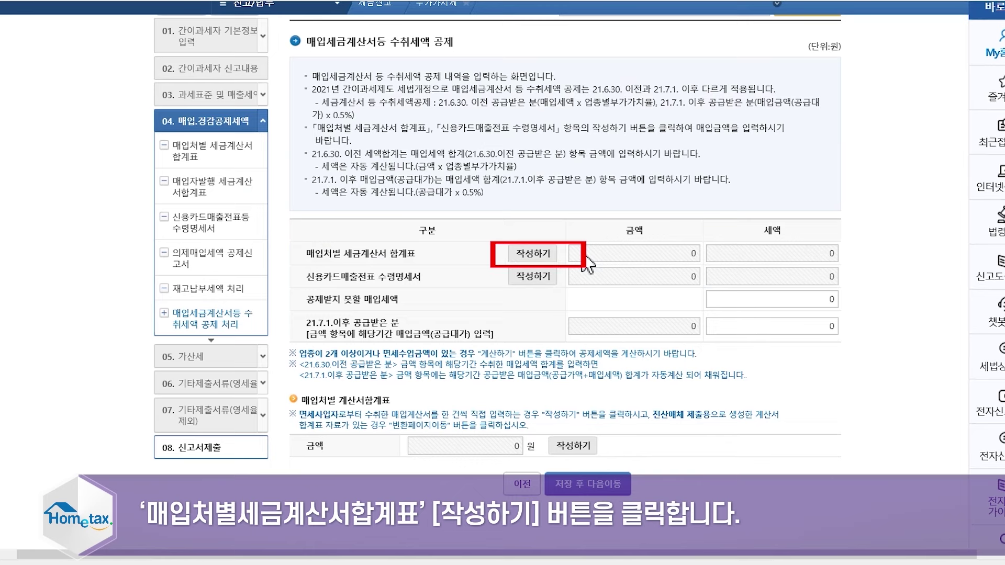
pyautogui.click(542, 255)
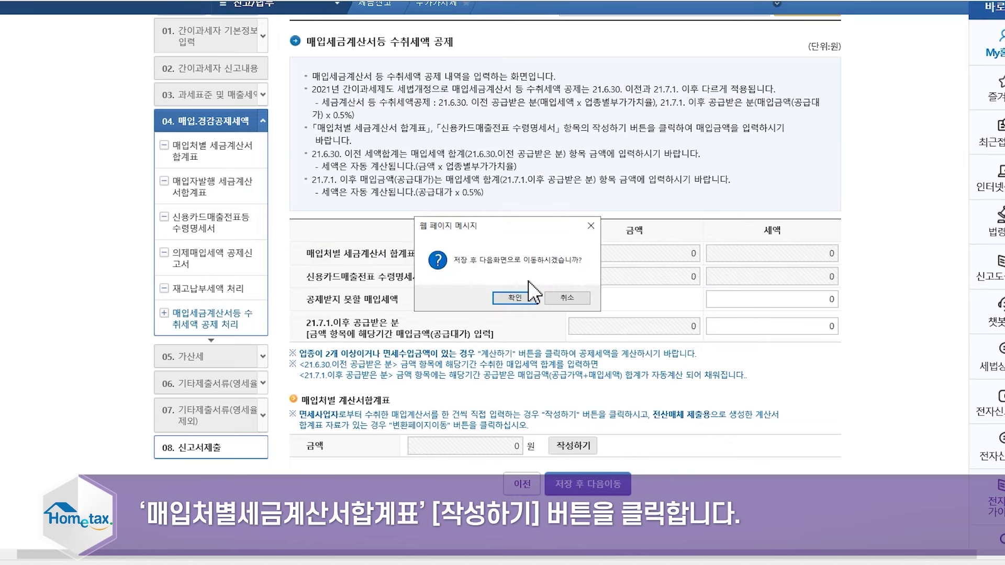
pyautogui.click(528, 297)
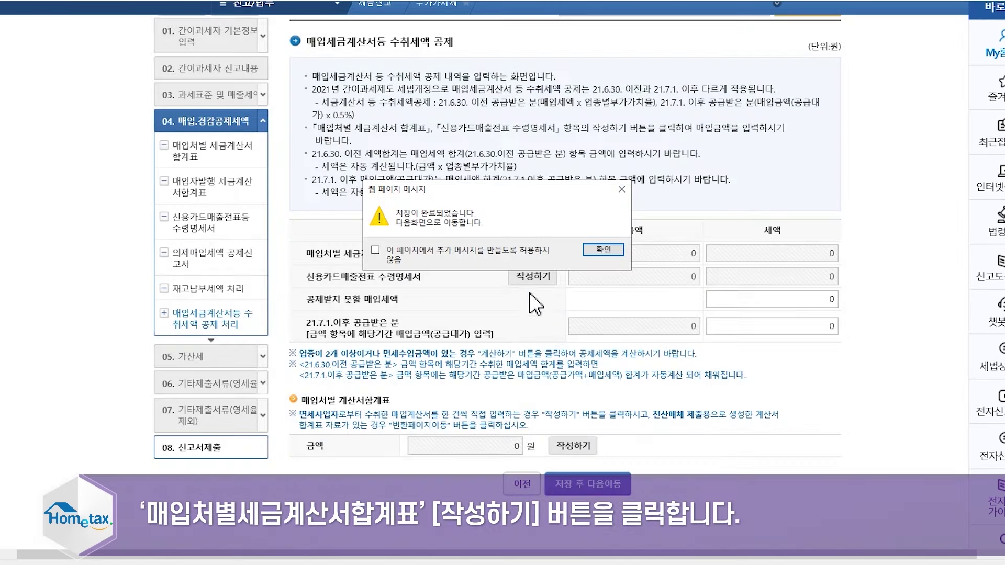
pyautogui.click(599, 249)
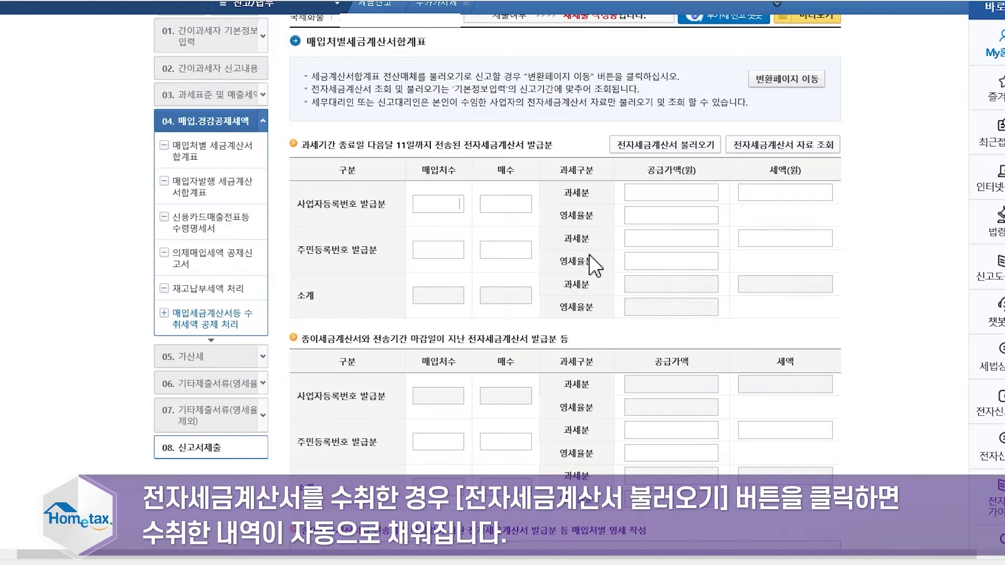
# Load the received electronic tax invoices into the 매입처별세금계산서합계표.
pyautogui.scroll(2, 645, 230)
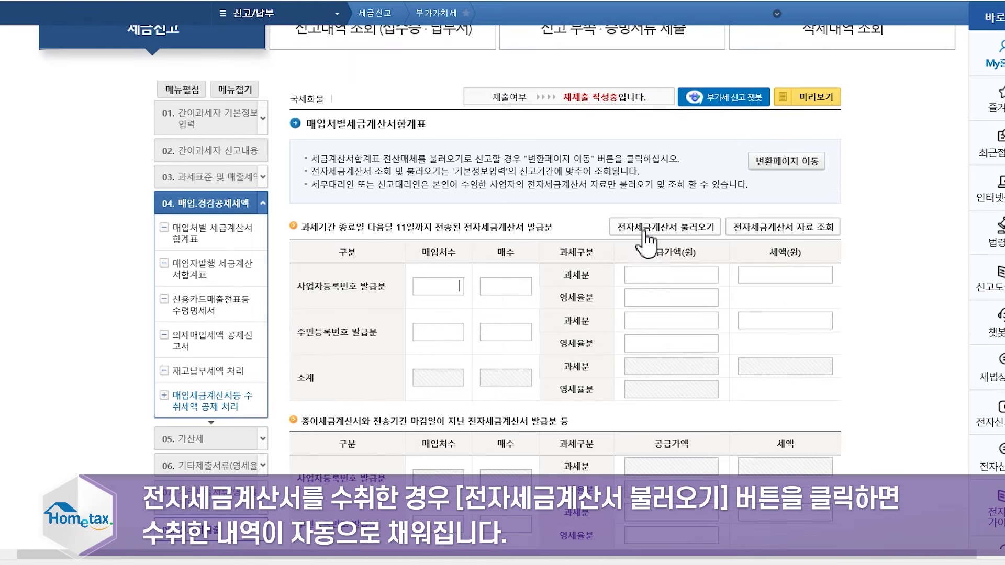
pyautogui.click(701, 236)
pyautogui.click(623, 250)
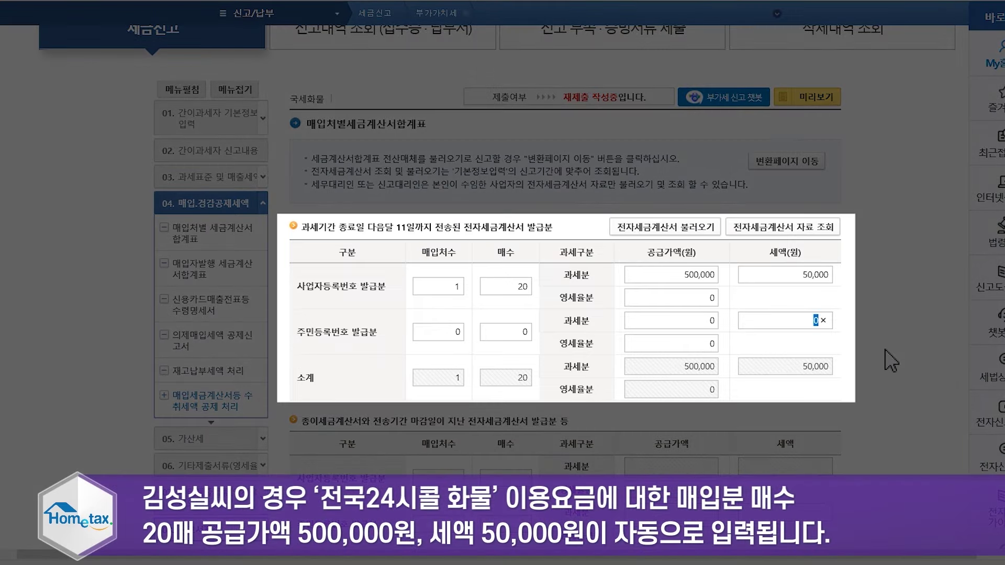
pyautogui.click(891, 360)
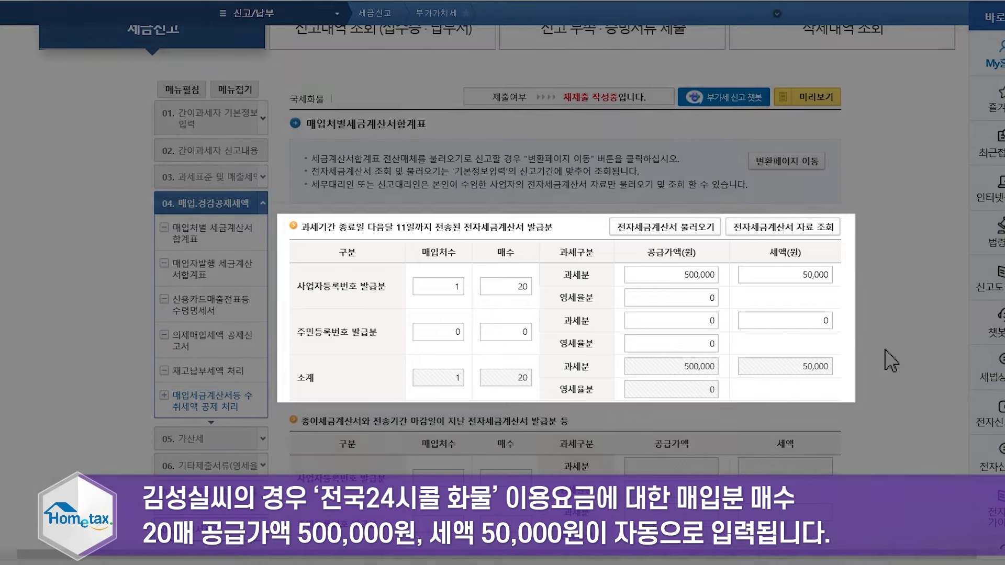
# Enter the supplier's business registration number in the paper invoice purchase details and verify it.
pyautogui.scroll(-3, 891, 360)
pyautogui.scroll(-5, 891, 360)
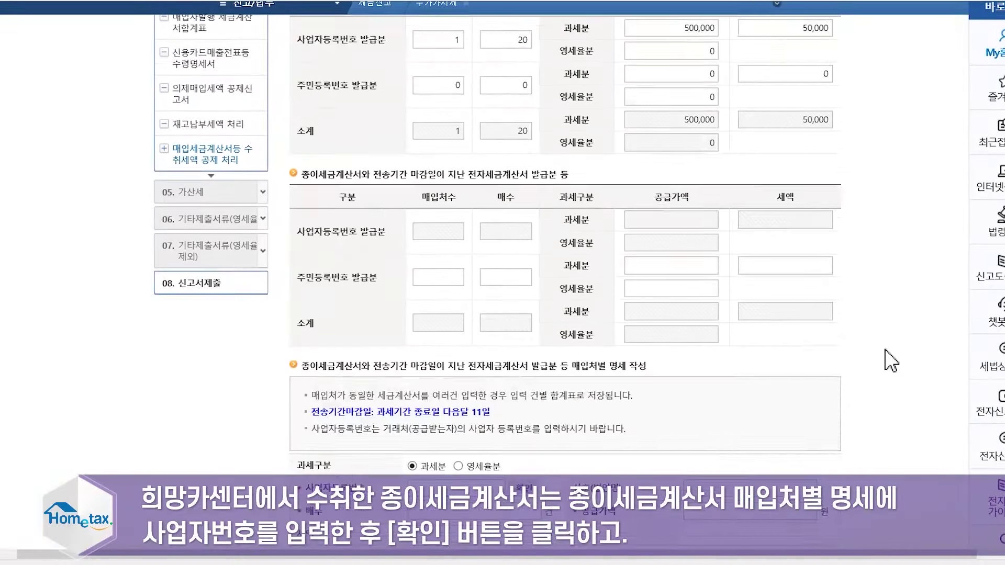
pyautogui.scroll(-2, 890, 360)
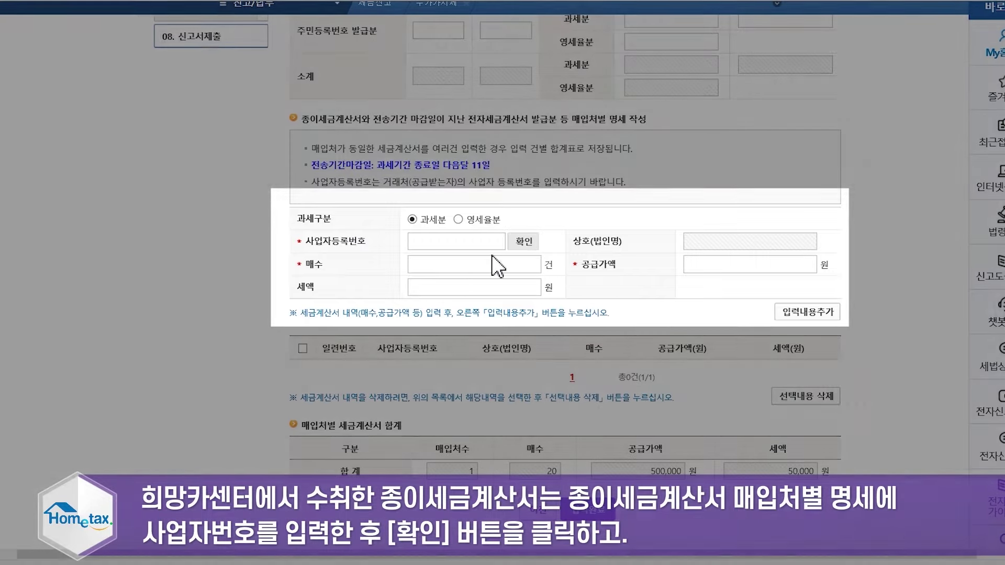
pyautogui.click(470, 242)
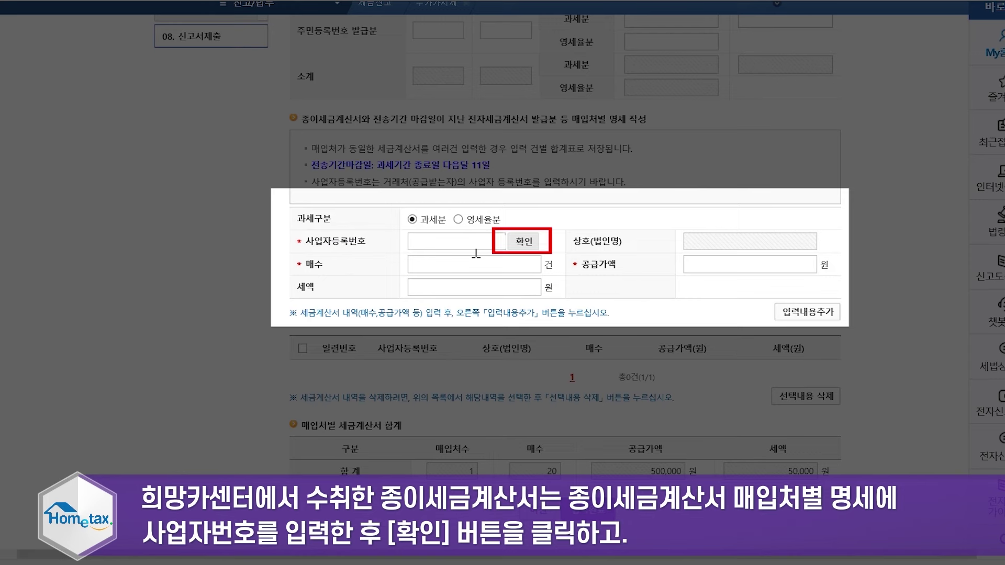
pyautogui.click(517, 247)
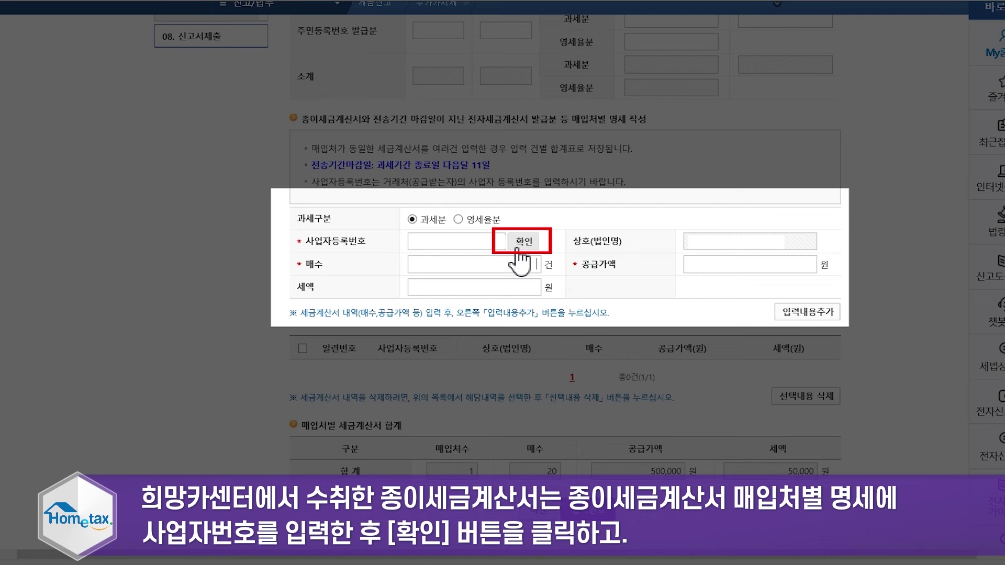
# Set the paper invoice count to 1 and the supply value to 1,000,000 won, and add the entry to the supplier list.
pyautogui.write('1')
pyautogui.press('Tab')
pyautogui.write('1,000,00')
pyautogui.write('0')
pyautogui.press('Tab')
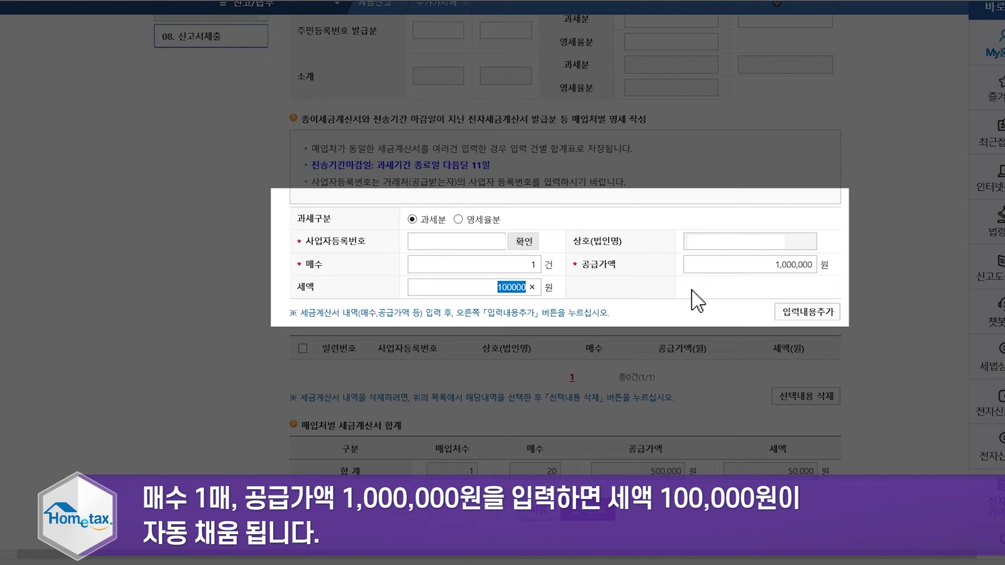
pyautogui.click(900, 309)
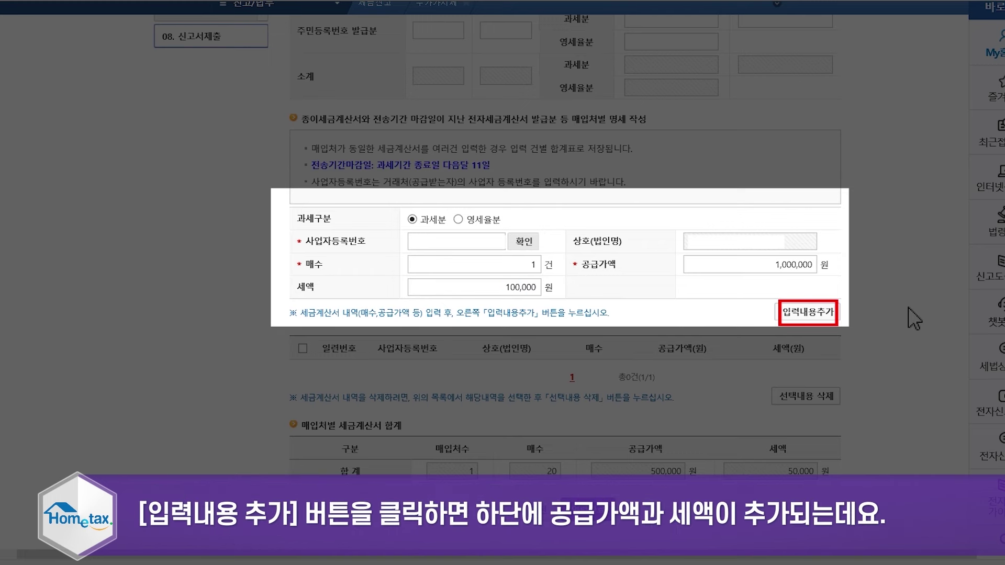
pyautogui.click(826, 314)
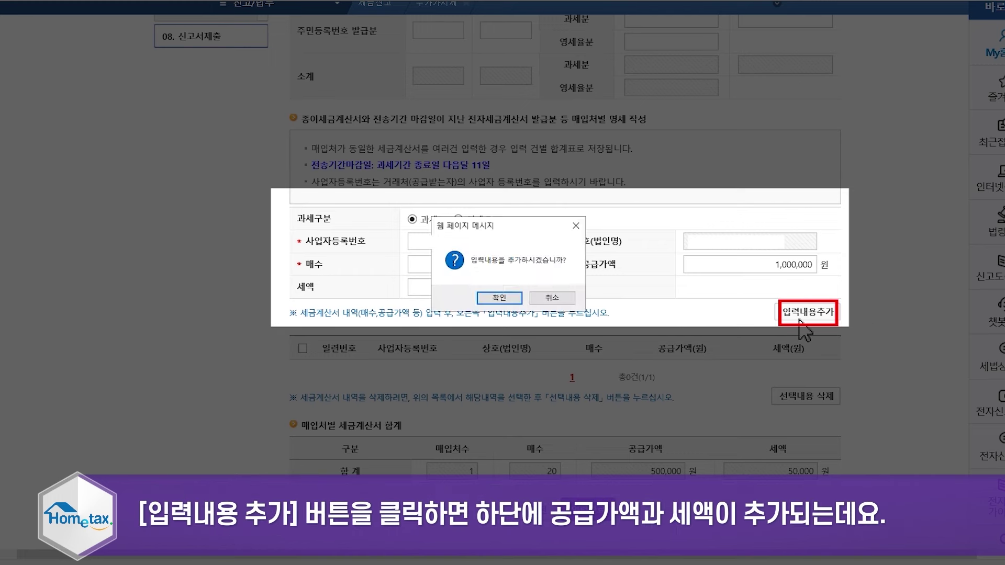
pyautogui.click(510, 299)
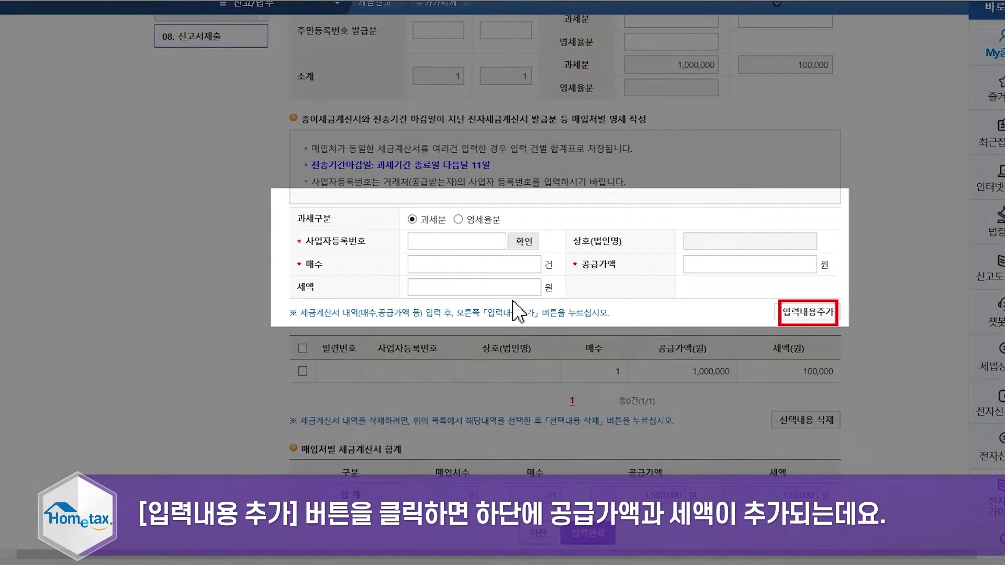
# Complete the 매입처별세금계산서합계표 entry, then save and open the 신용카드매출전표 수령명세서 form.
pyautogui.scroll(-2, 576, 324)
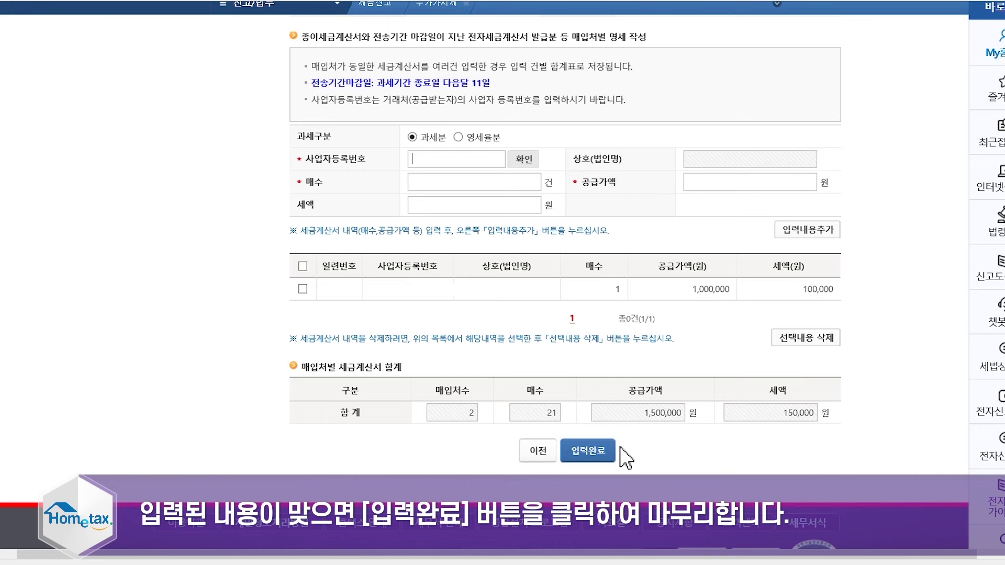
pyautogui.click(595, 450)
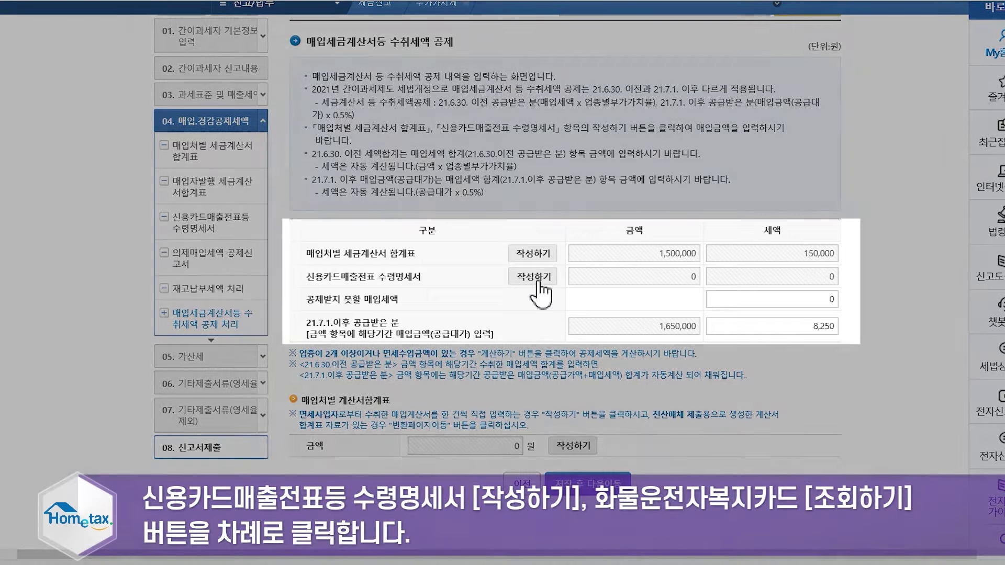
pyautogui.click(534, 277)
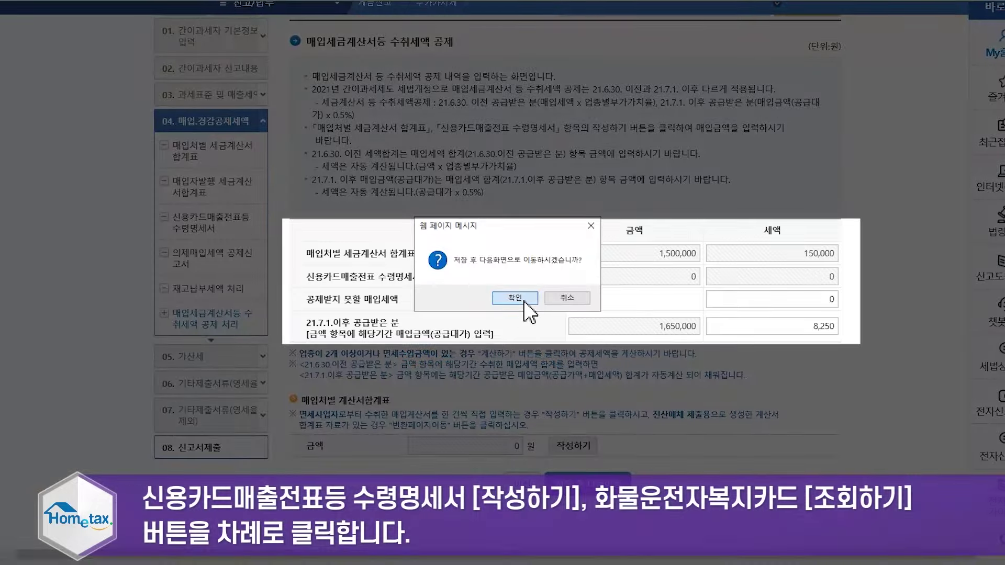
pyautogui.click(523, 301)
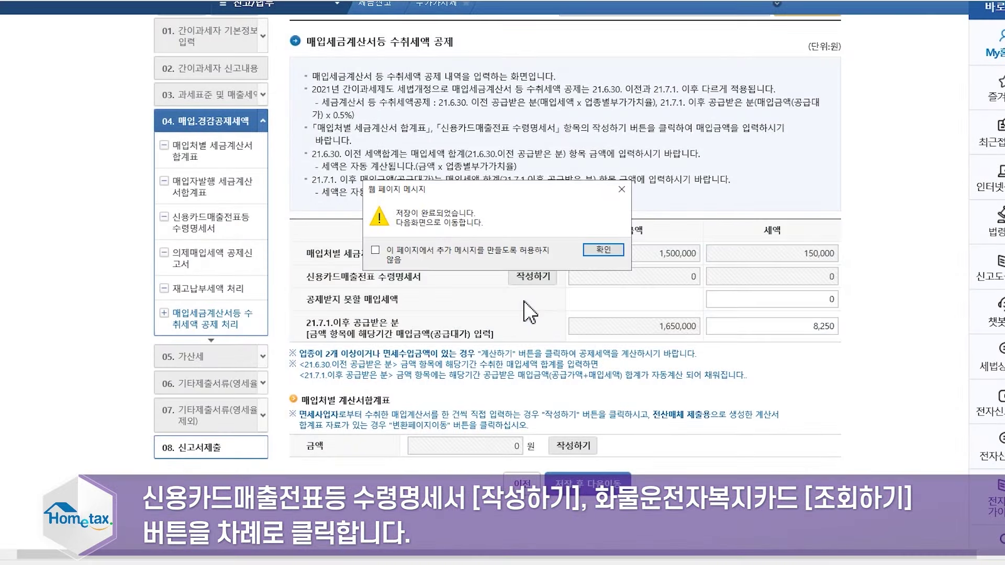
pyautogui.click(603, 250)
# Look up the cumulative 화물운전자복지카드 purchases in its inquiry window, then close the window.
pyautogui.scroll(-5, 609, 264)
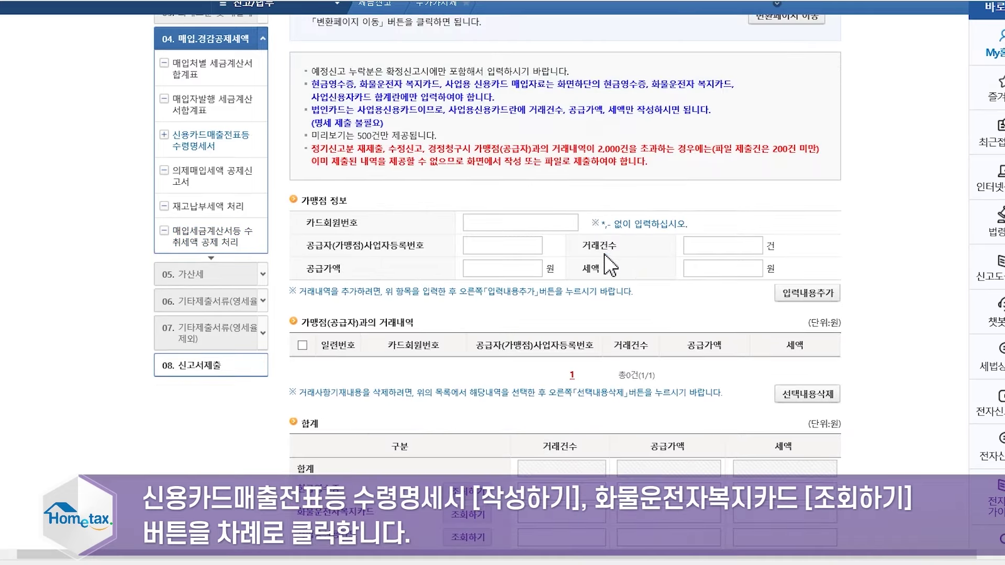
pyautogui.scroll(-1, 609, 264)
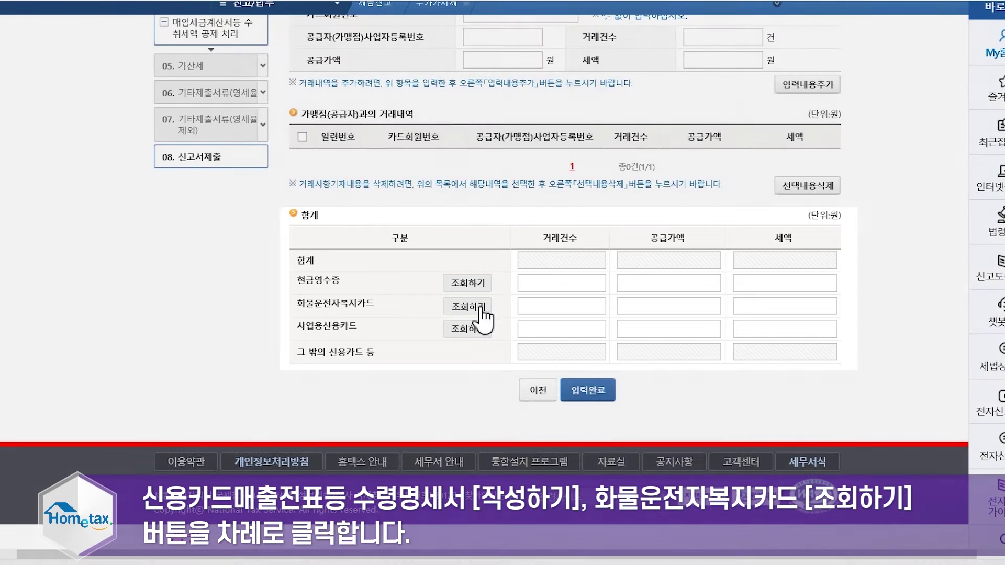
pyautogui.click(480, 308)
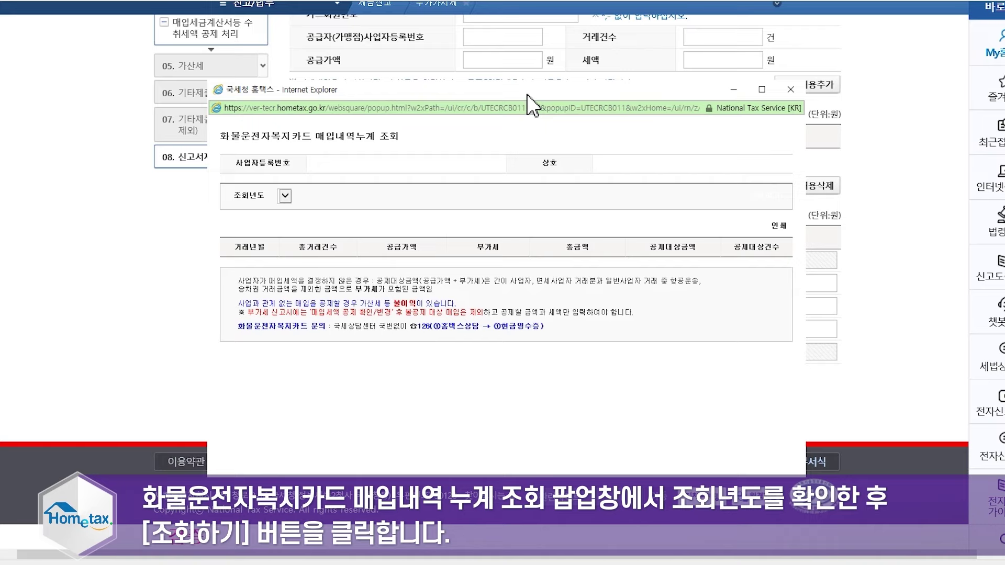
pyautogui.moveTo(527, 96); pyautogui.dragTo(583, 36)
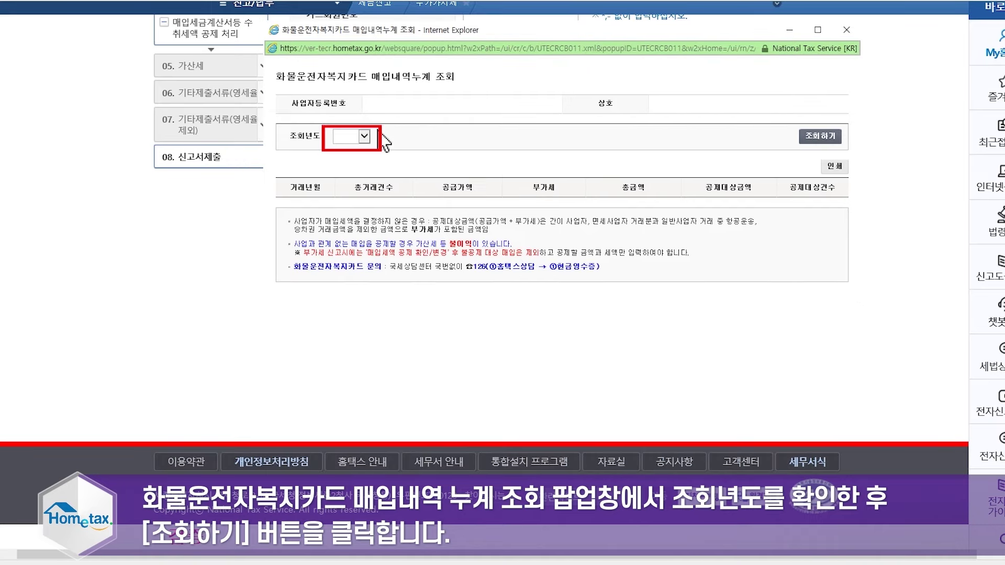
pyautogui.click(815, 140)
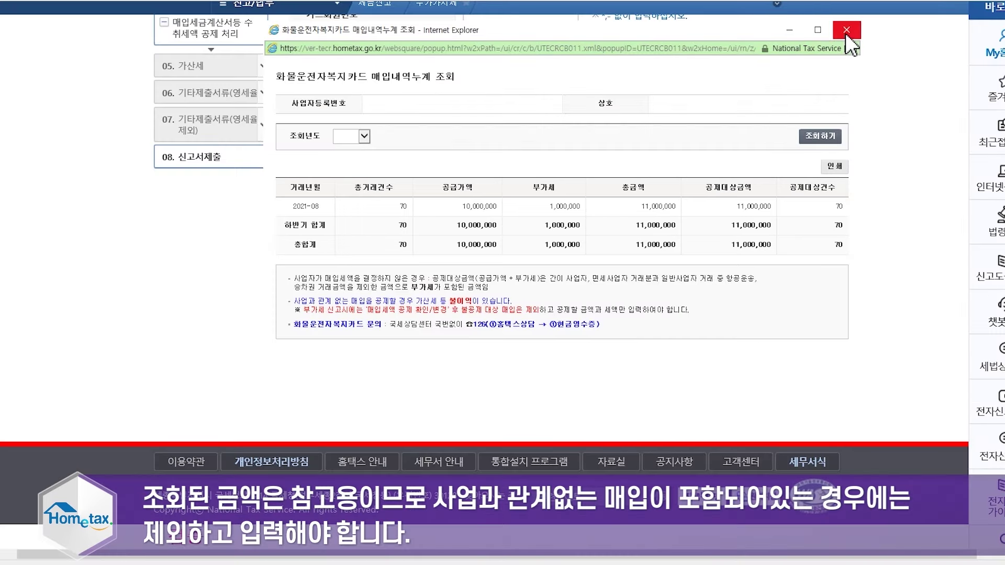
pyautogui.click(845, 32)
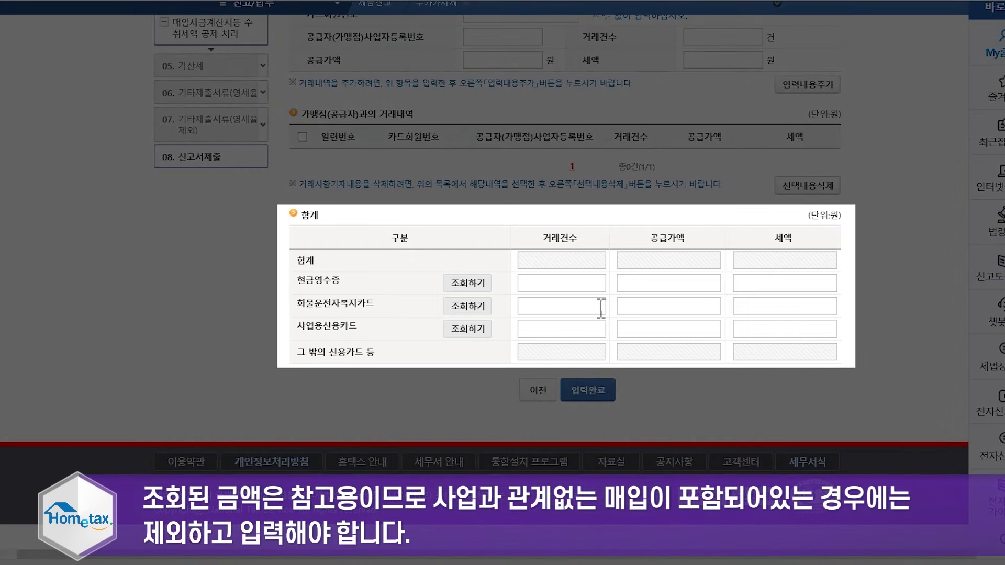
# Set the 화물운전자복지카드 transaction count to 70 and the supply value to 10,000,000 won in the 합계 table.
pyautogui.click(601, 308)
pyautogui.write('70')
pyautogui.press('Tab')
pyautogui.write('10000000')
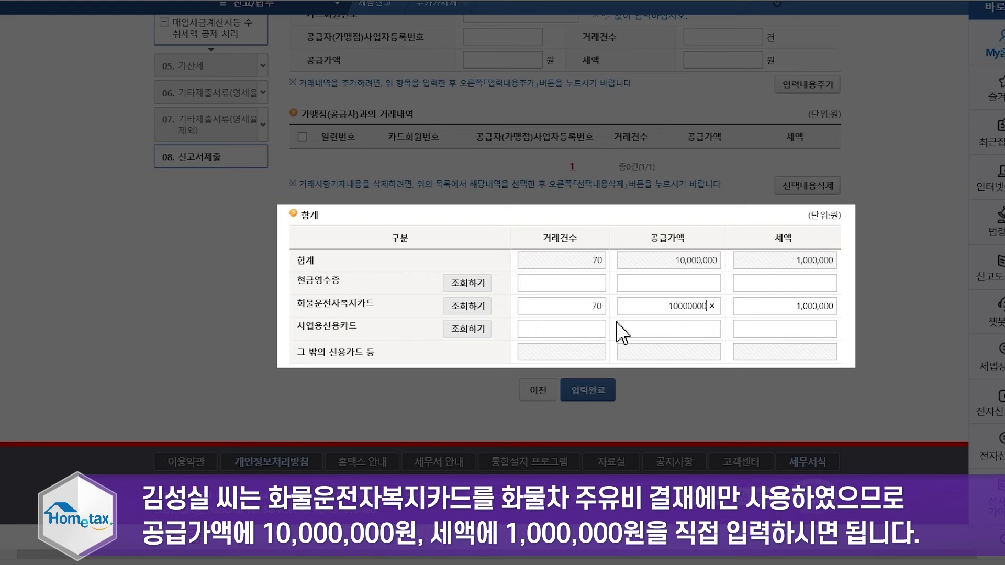
pyautogui.click(868, 373)
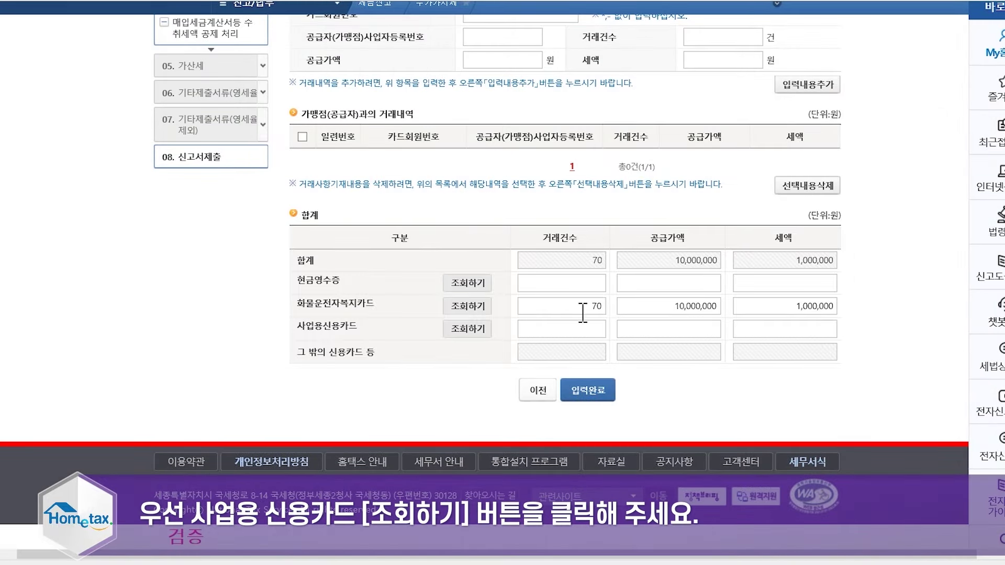
# Look up the cumulative 사업용신용카드 purchases in its inquiry window, then close the window.
pyautogui.click(473, 330)
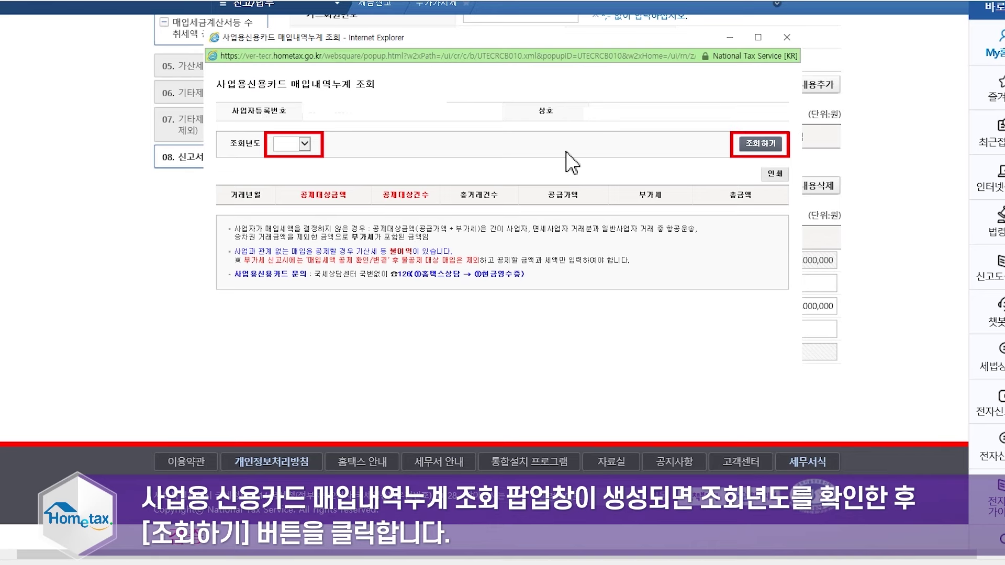
pyautogui.click(757, 147)
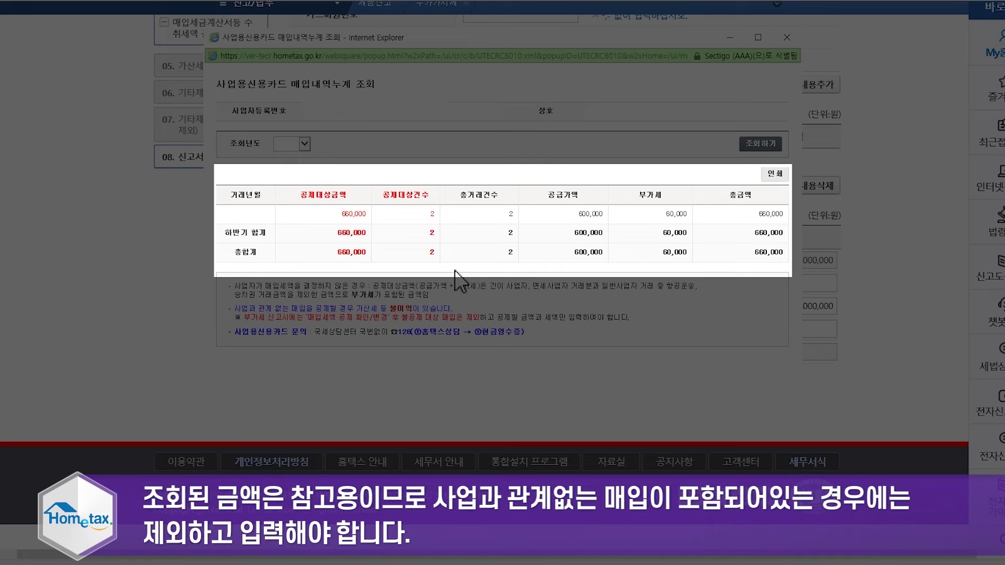
pyautogui.click(787, 37)
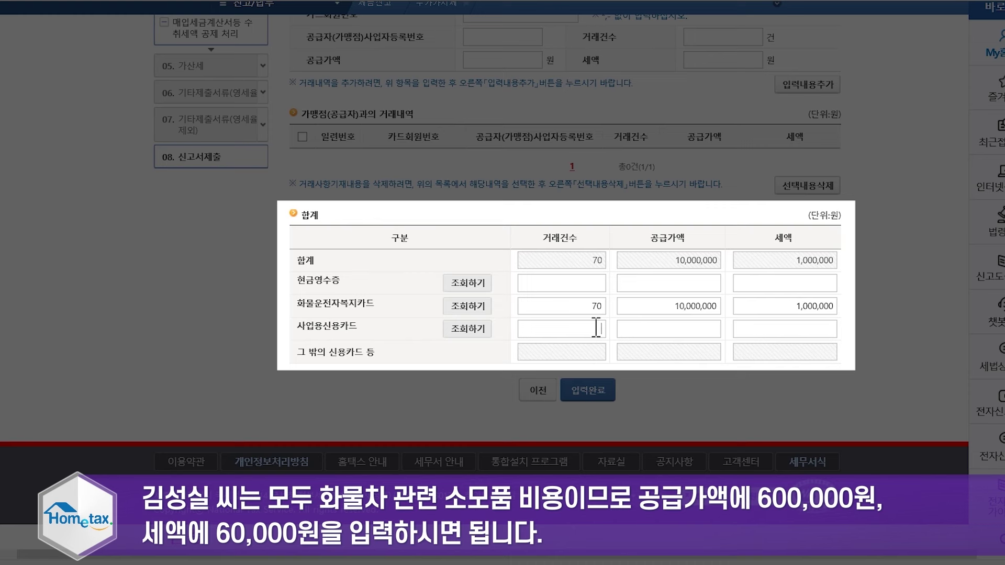
# Set the 사업용신용카드 transaction count to 2 and the supply value to 600,000 won in the 합계 table.
pyautogui.write('2')
pyautogui.press('Tab')
pyautogui.write('600000')
pyautogui.click(845, 400)
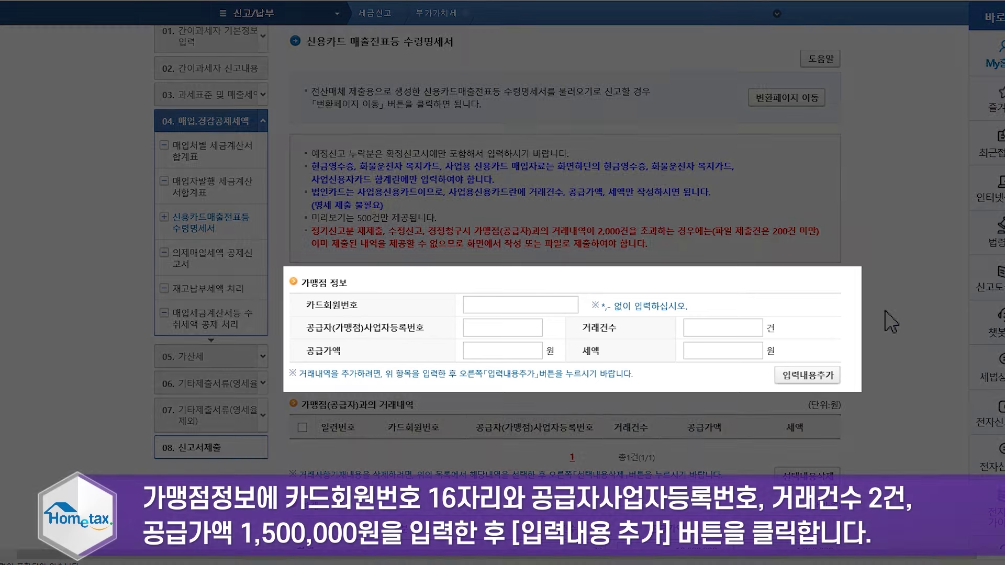
# Add a 가맹점 정보 entry with the card member number, supplier's business registration number, 2 transactions and a supply value of 1,500,000 won.
pyautogui.click(541, 306)
pyautogui.write('1234567812345678')
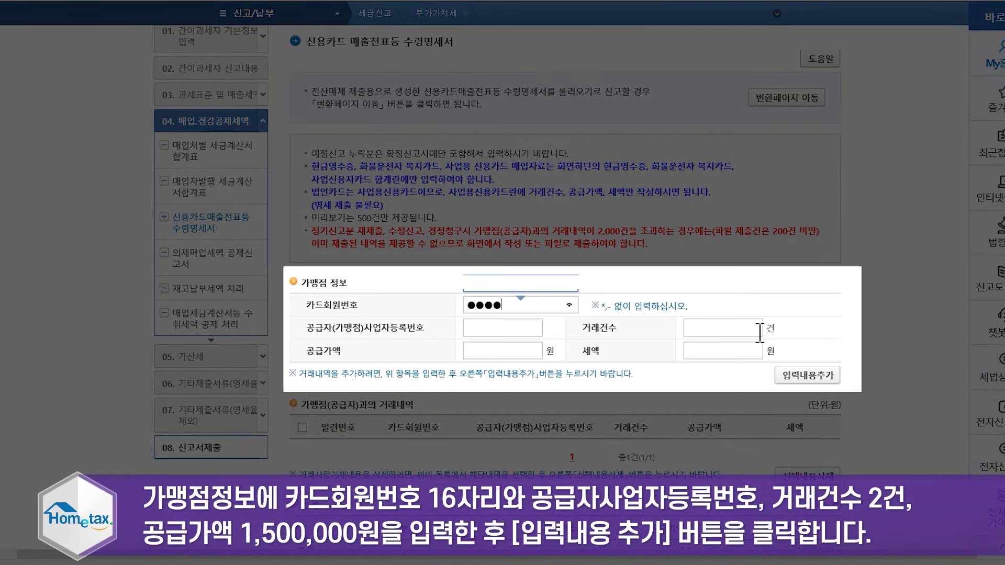
pyautogui.press('Tab')
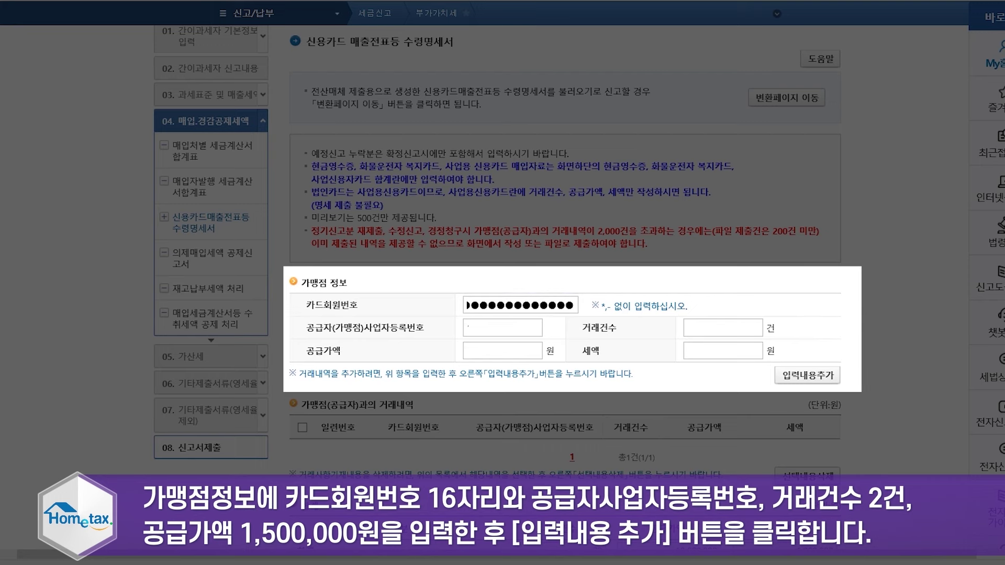
pyautogui.click(757, 328)
pyautogui.click(909, 362)
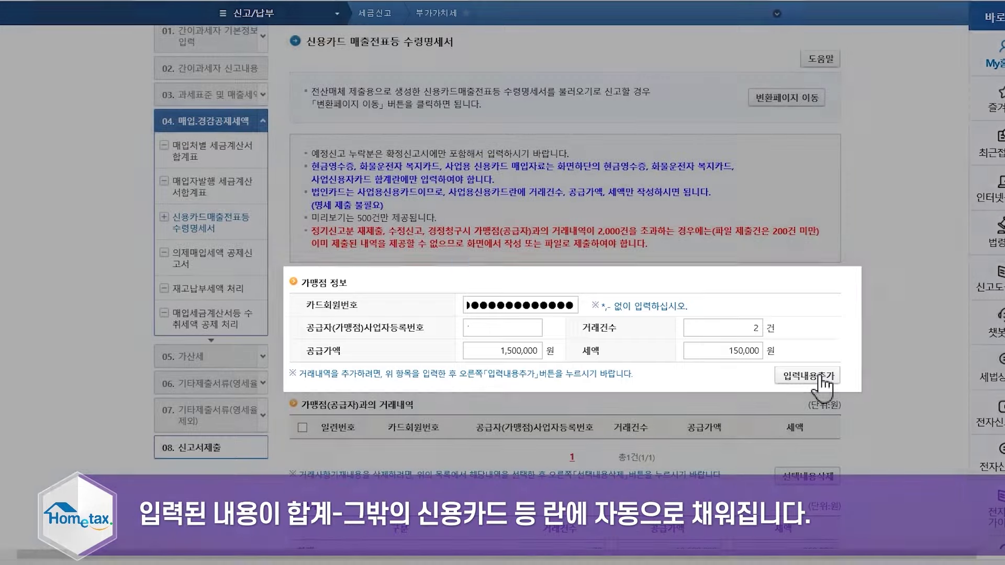
pyautogui.click(820, 378)
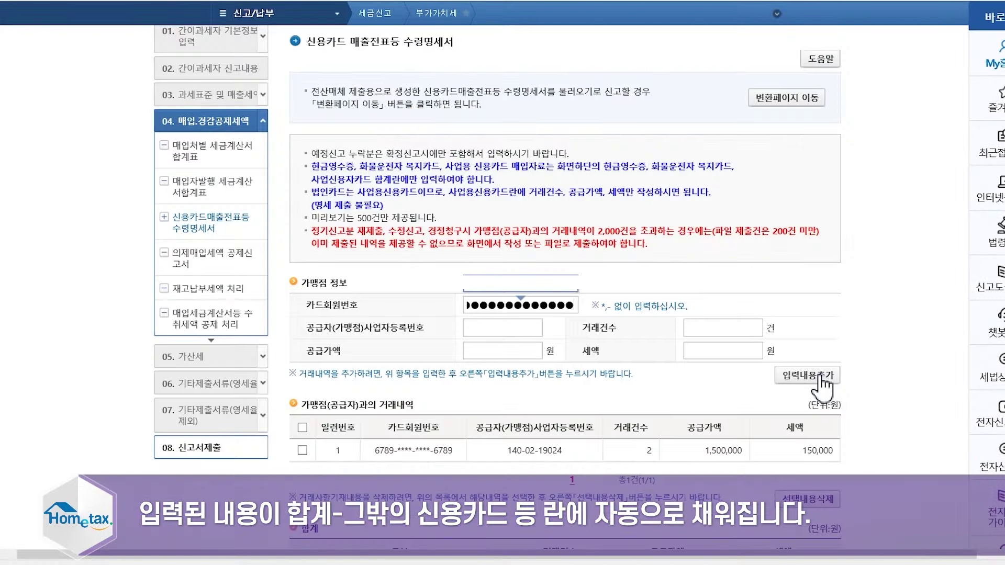
# Complete the 신용카드 매출전표등 수령명세서 and return to the 매입세금계산서등 수취세액 공제 page.
pyautogui.scroll(-6, 822, 387)
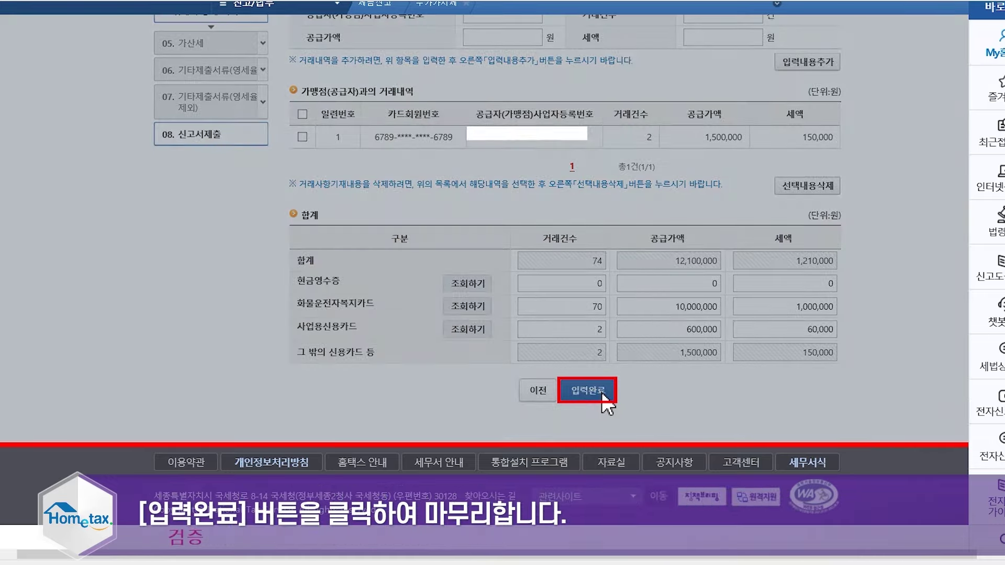
pyautogui.click(602, 396)
pyautogui.click(544, 294)
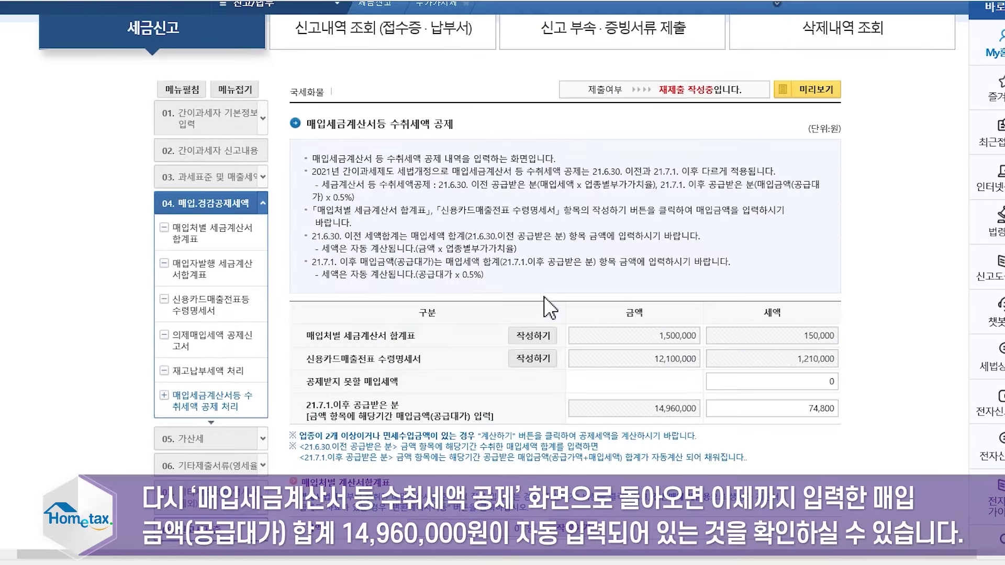
# Save the 매입세금계산서등 수취세액 공제 page and proceed to the 의제매입세액등 page.
pyautogui.scroll(-2, 549, 307)
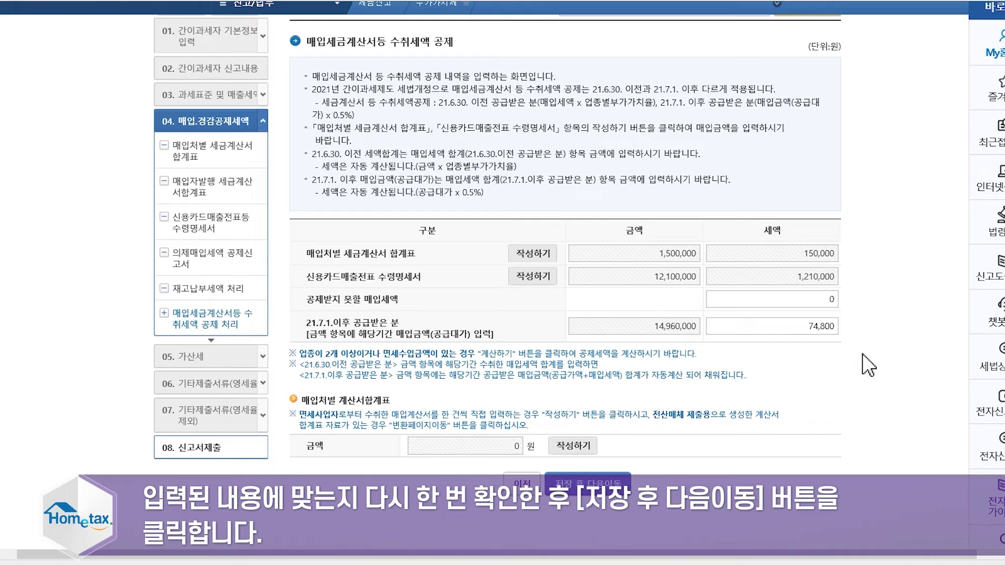
pyautogui.click(592, 477)
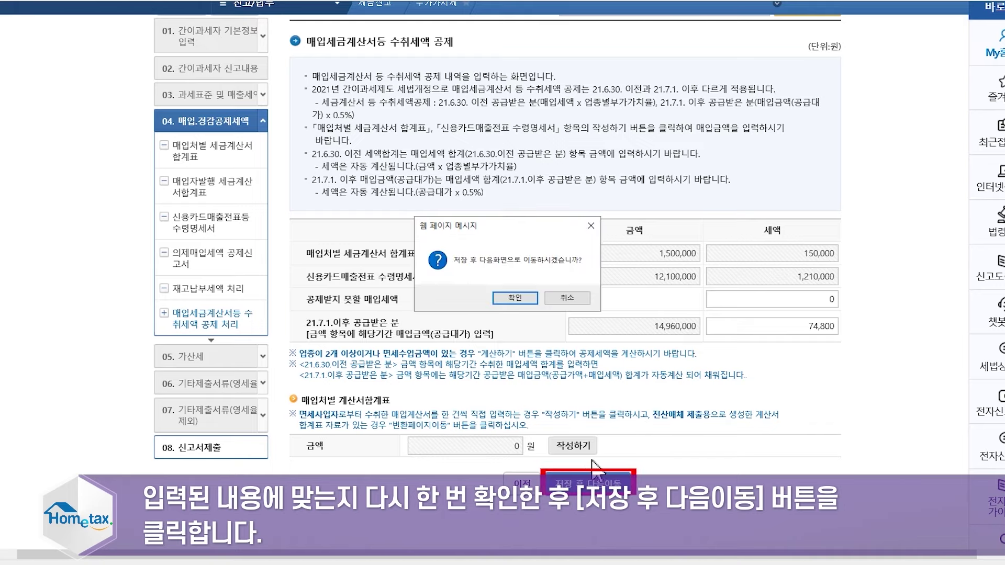
pyautogui.click(513, 298)
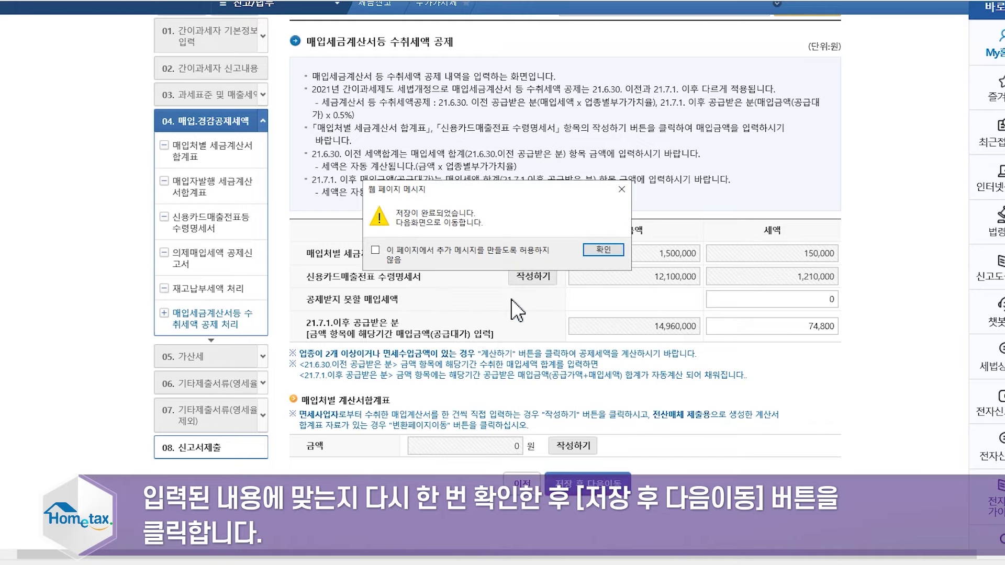
pyautogui.click(599, 250)
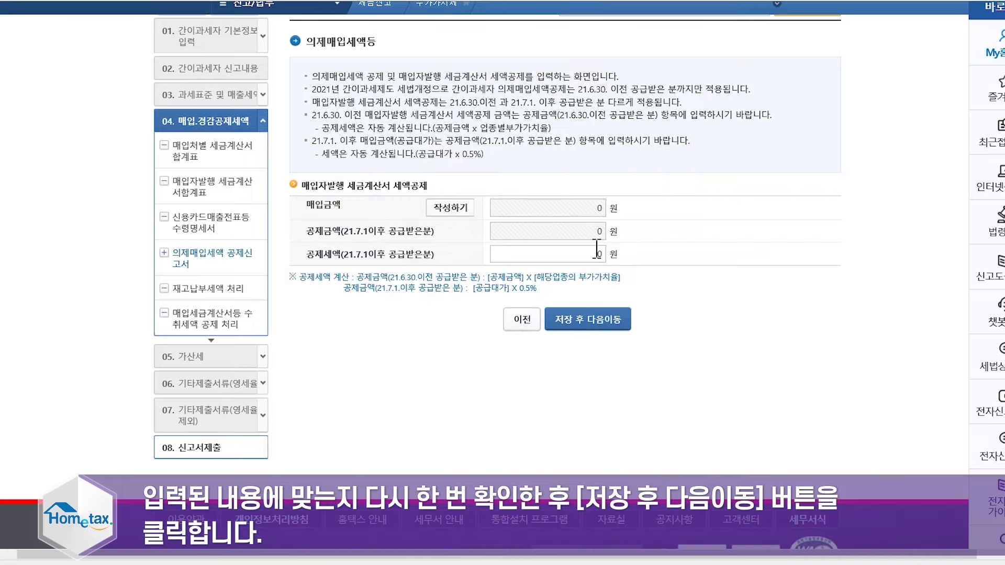
# Save the 의제매입세액등 page without adding amounts and proceed to the 신고내용 page.
pyautogui.click(586, 320)
pyautogui.click(578, 249)
pyautogui.click(587, 249)
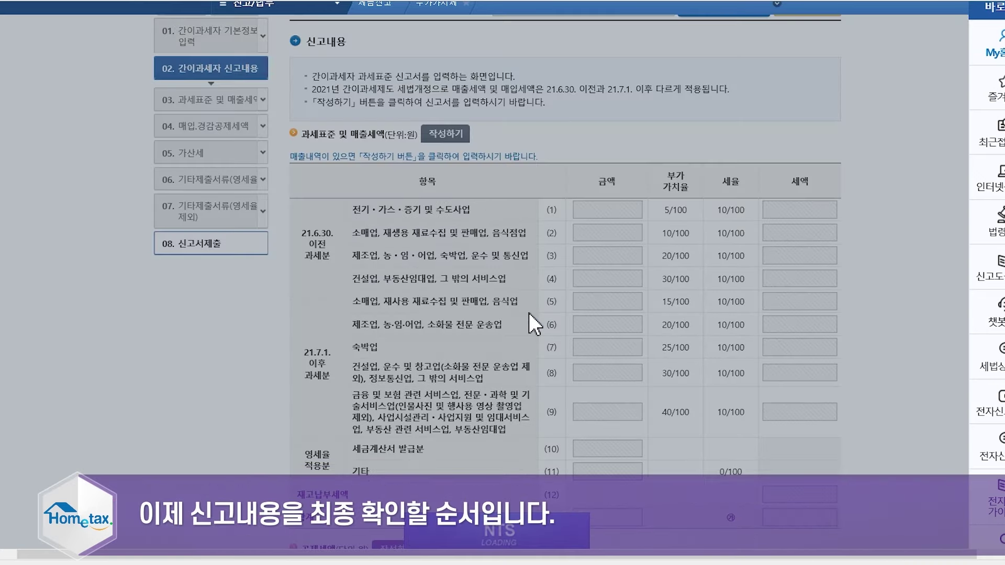
# Review the tax base and sales tax, the deductions including 전자신고세액공제, and the net tax payable on the 신고내용 page.
pyautogui.scroll(-2, 530, 313)
pyautogui.scroll(-2, 530, 313)
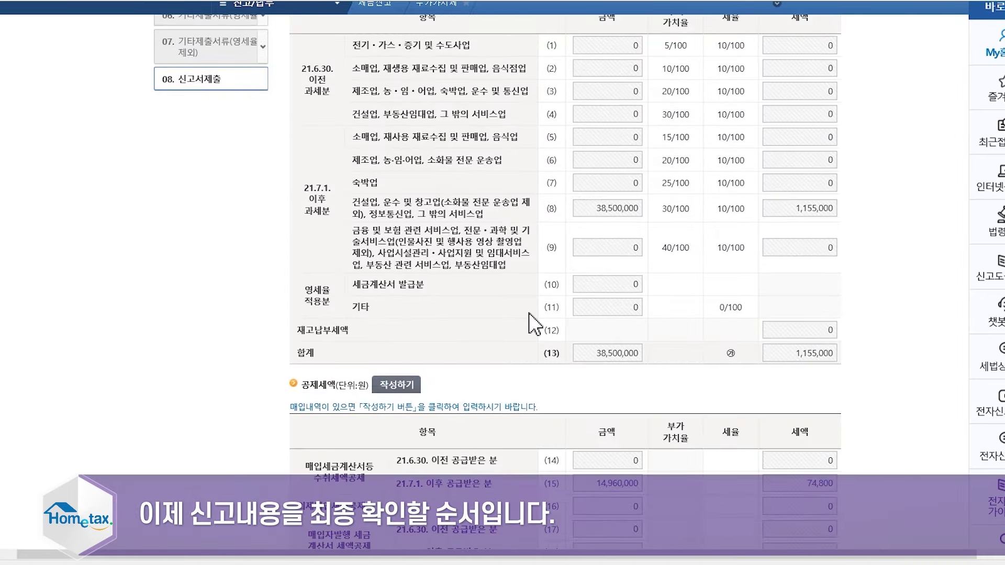
pyautogui.scroll(-2, 531, 319)
pyautogui.scroll(-4, 529, 314)
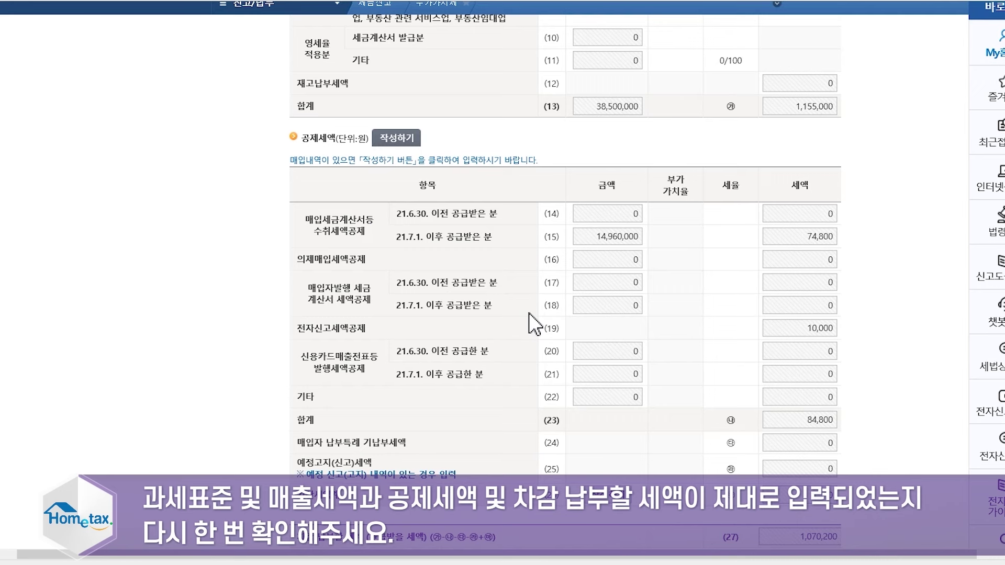
pyautogui.scroll(3, 825, 218)
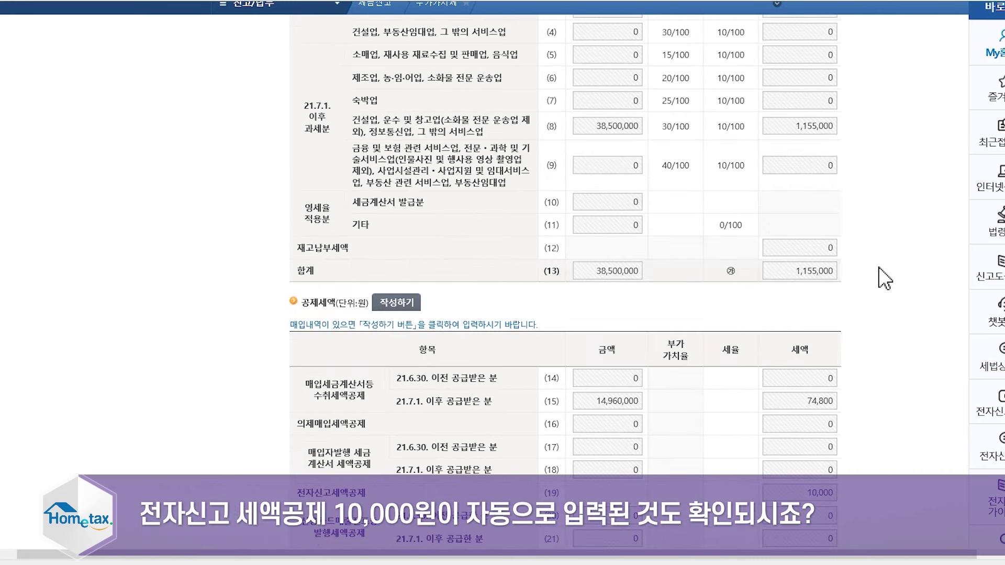
pyautogui.scroll(-3, 885, 278)
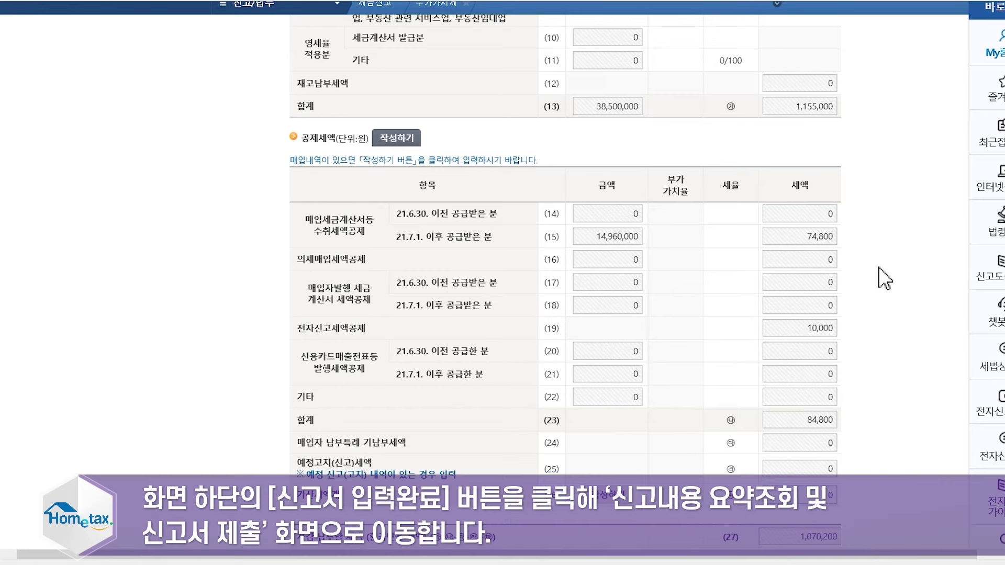
pyautogui.scroll(-3, 890, 268)
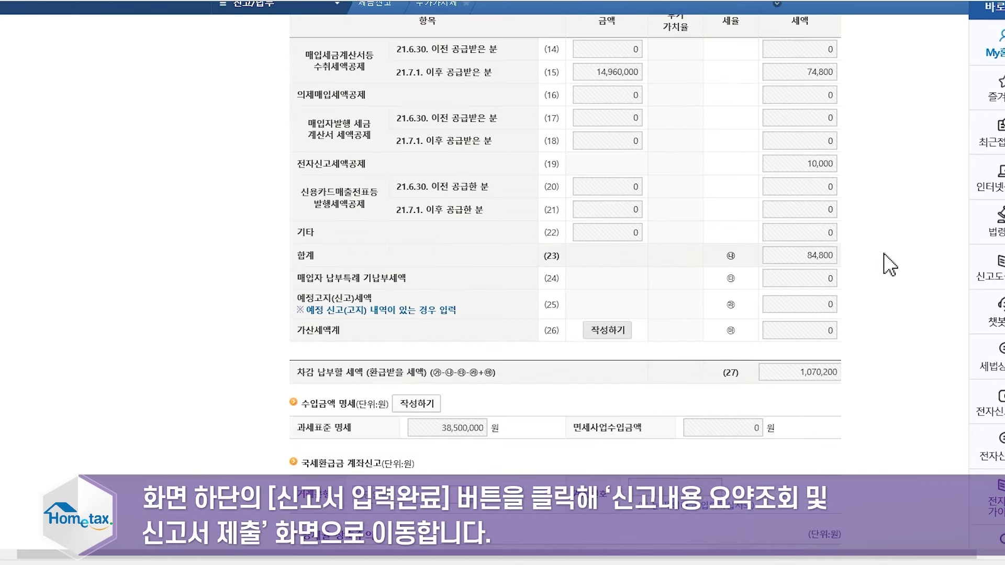
pyautogui.scroll(-2, 890, 267)
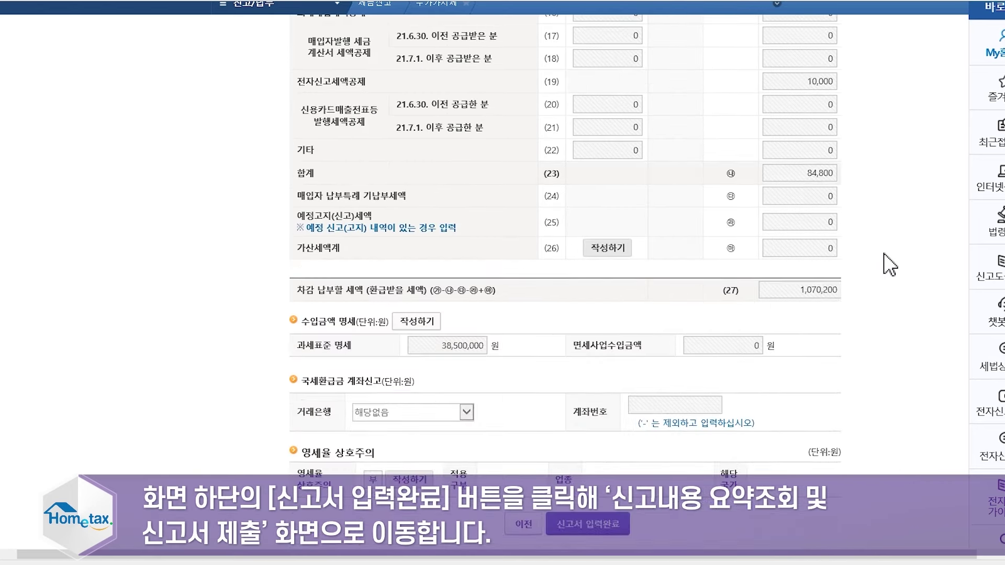
pyautogui.scroll(-1, 890, 267)
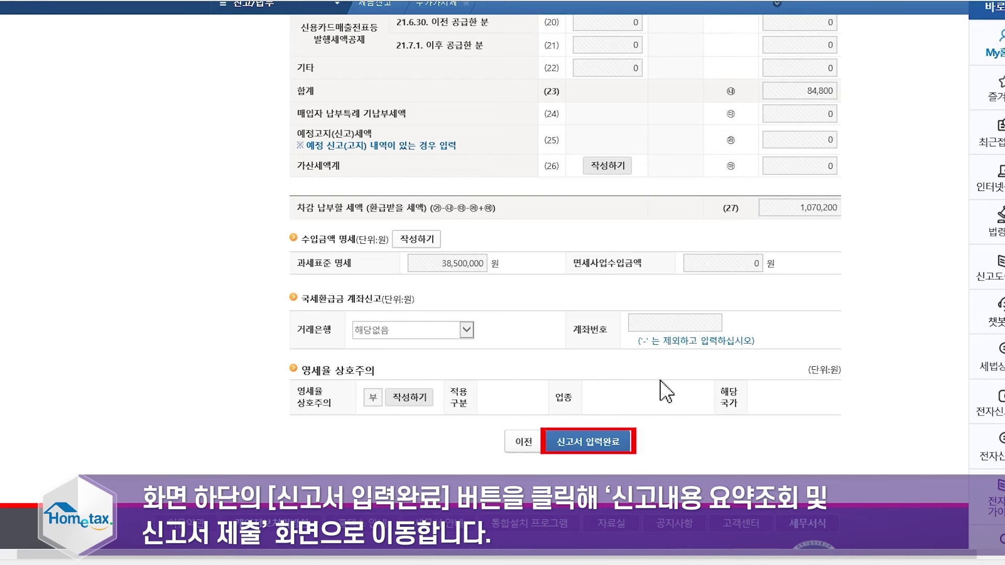
# Mark the return's entry as complete, save it and proceed to the 신고내용요약 조회 및 신고서 제출 page.
pyautogui.click(589, 446)
pyautogui.click(517, 302)
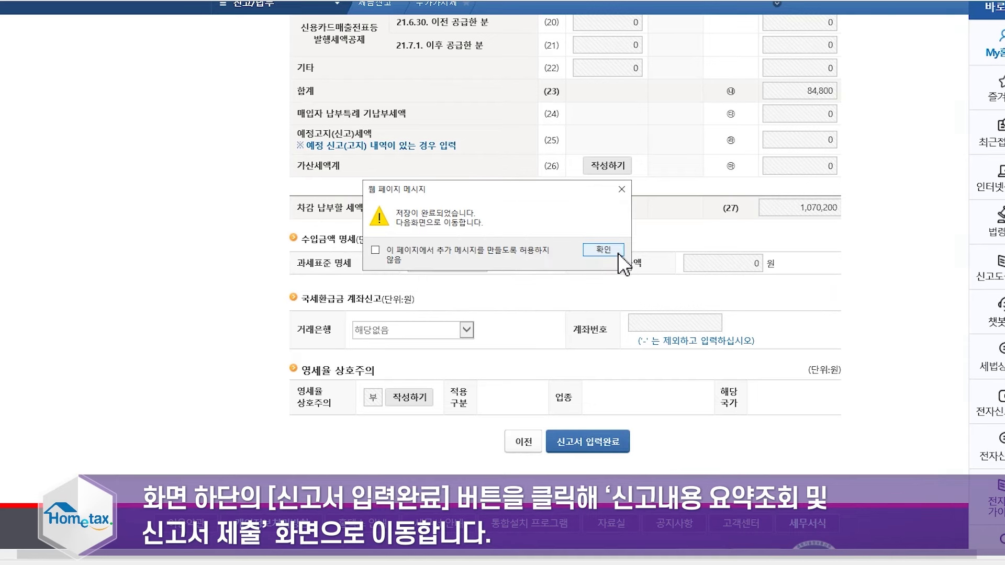
pyautogui.click(611, 261)
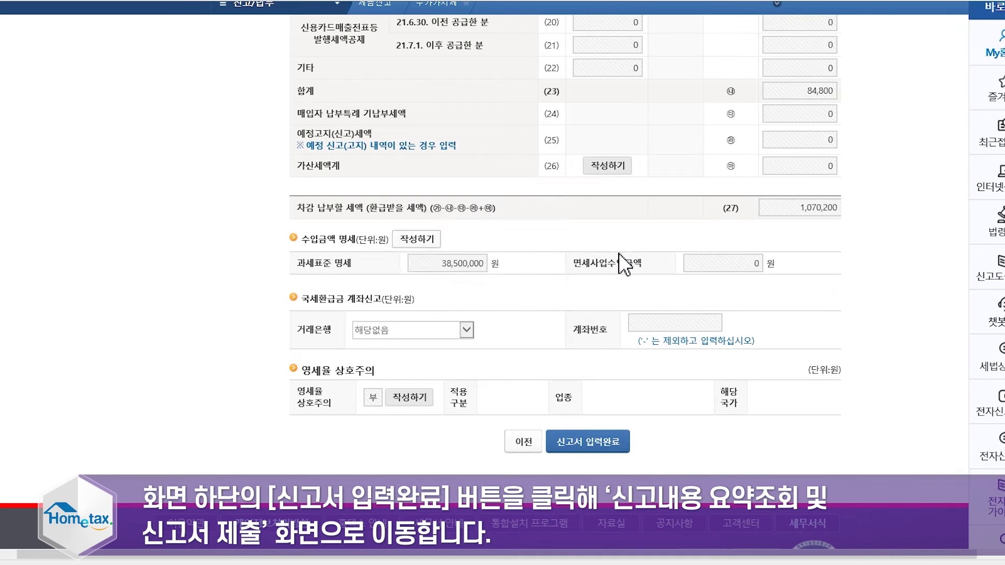
# Submit the VAT return from the summary page, confirm the submission and dismiss the notice over the 접수증.
pyautogui.scroll(2, 620, 255)
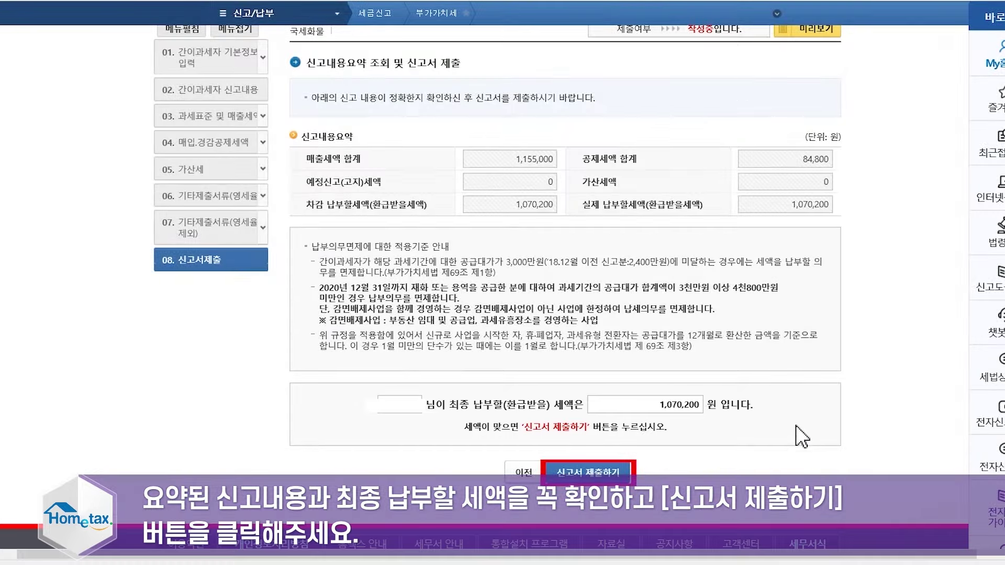
pyautogui.click(610, 473)
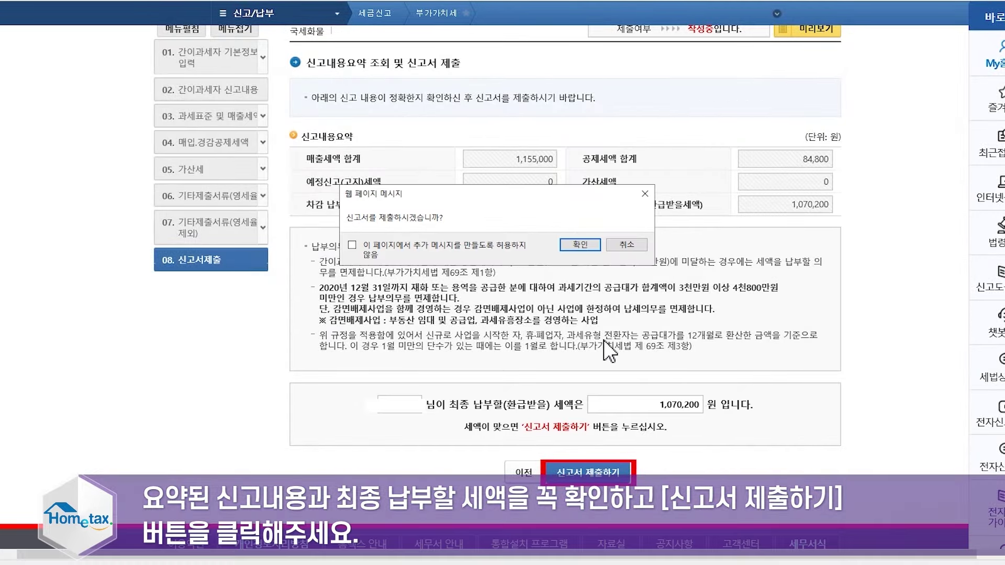
pyautogui.click(588, 257)
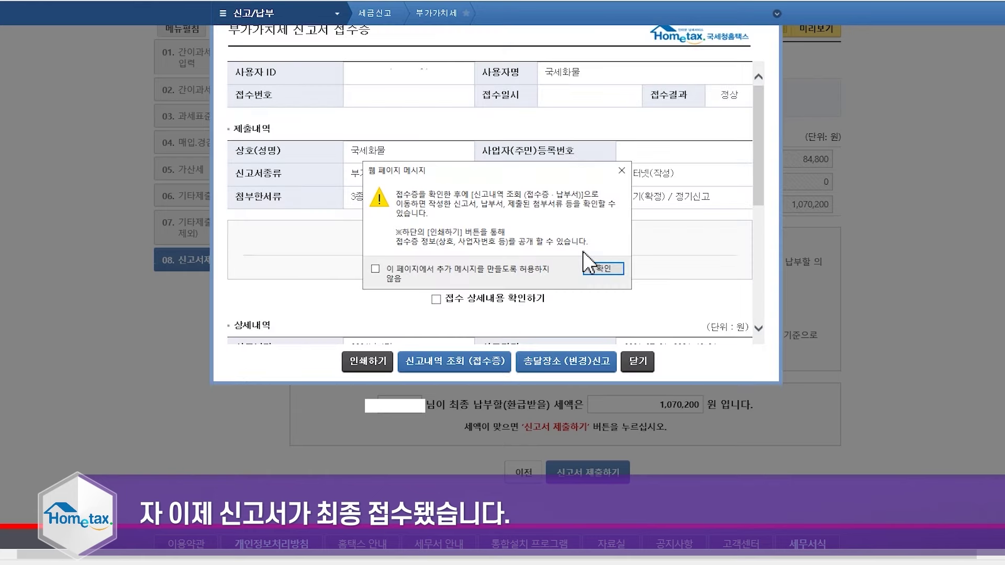
pyautogui.click(608, 269)
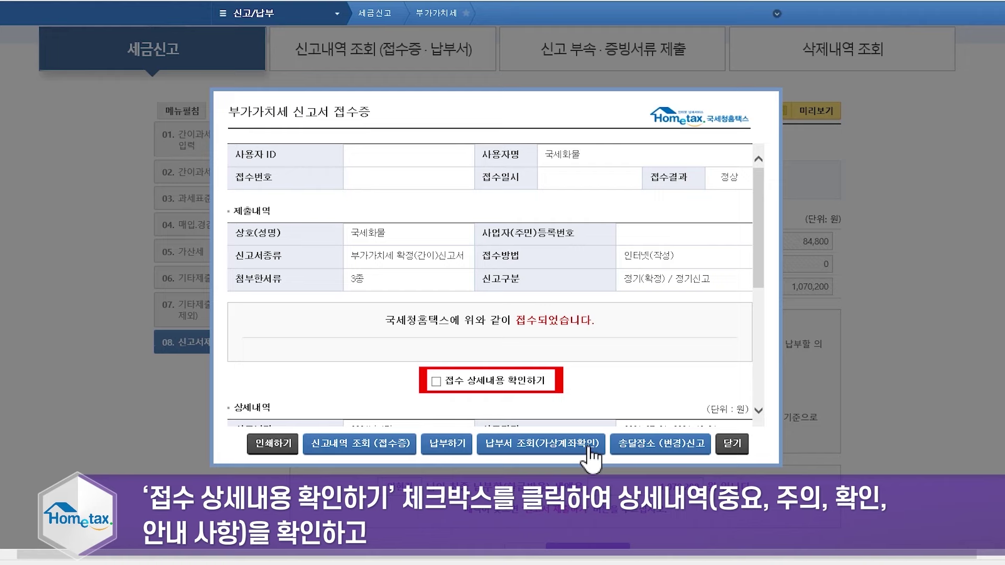
# Check 접수 상세내용 확인하기 on the 접수증 and declare that the filer has personally confirmed the details.
pyautogui.click(437, 381)
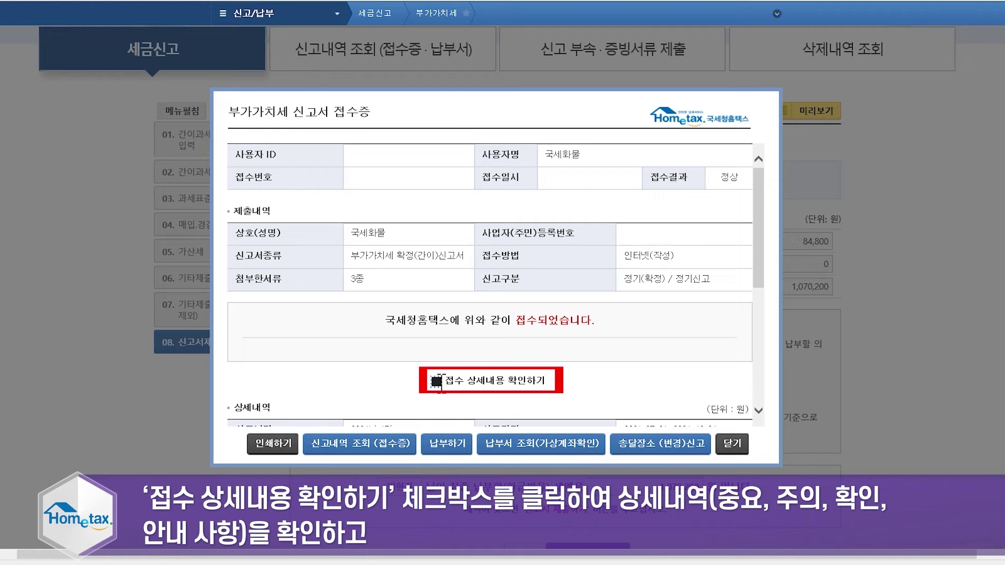
pyautogui.scroll(-5, 439, 382)
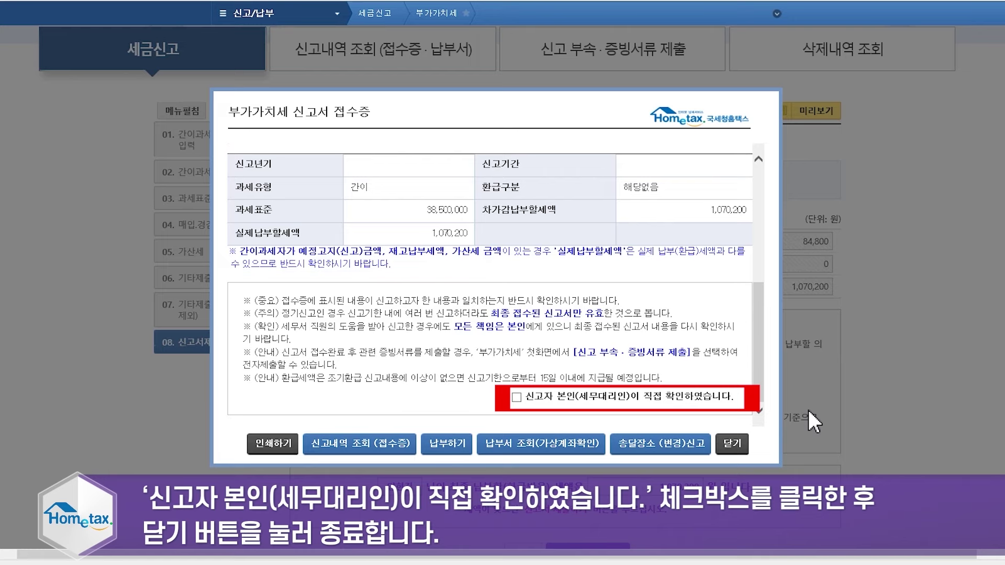
pyautogui.click(517, 397)
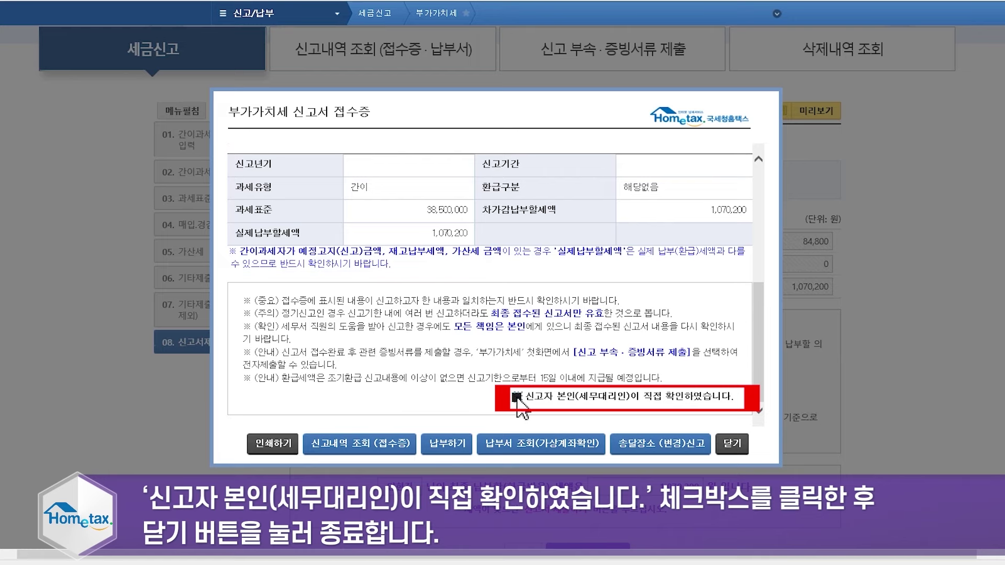